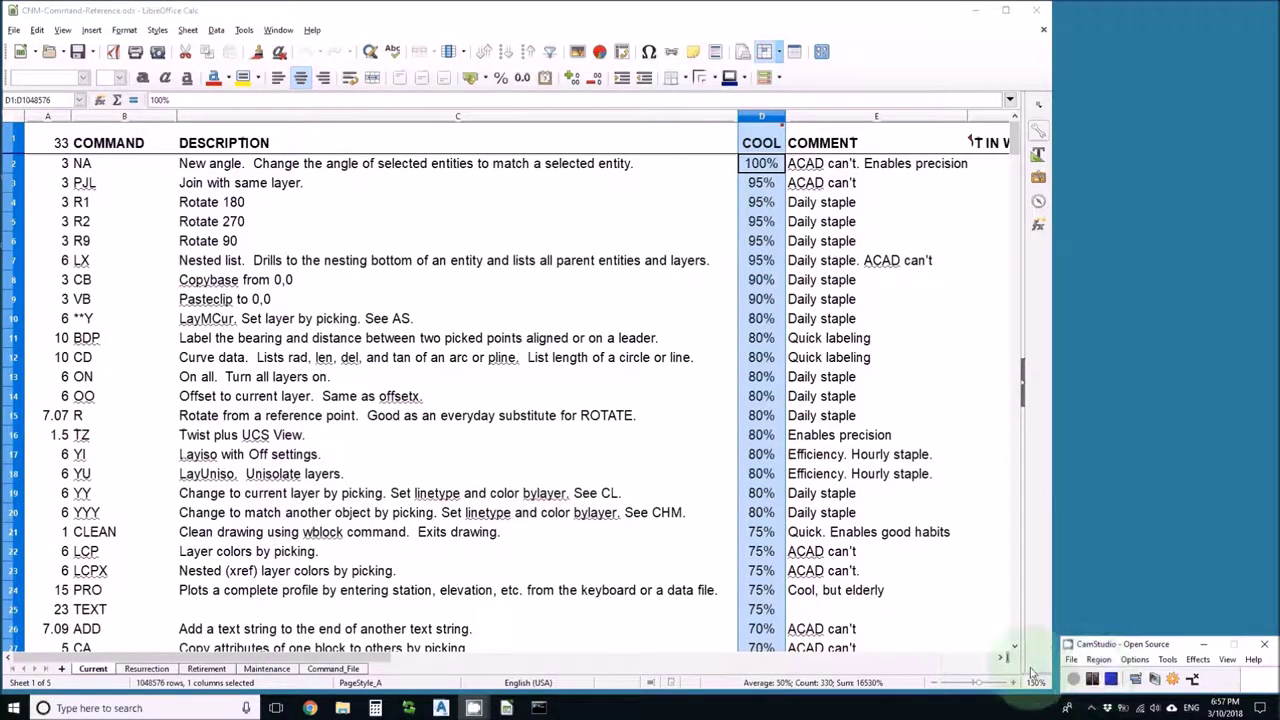
- Switch from the Calc command reference to the Construction Notes Manager download page in Chrome
{"action": "left_click", "coordinate": [310, 708]}
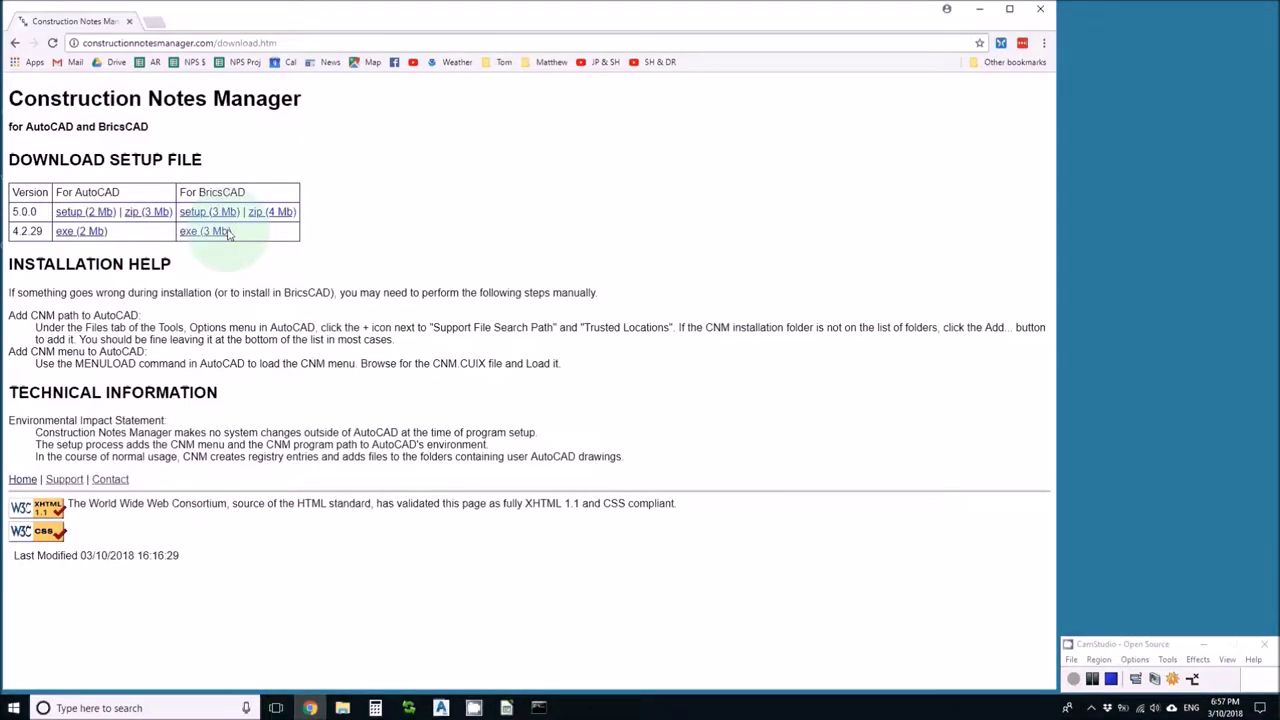
- Save the 5.0.0 AutoCAD setup file cnm-5-0-0-acad.exe to the Desktop
{"action": "left_click", "coordinate": [299, 44]}
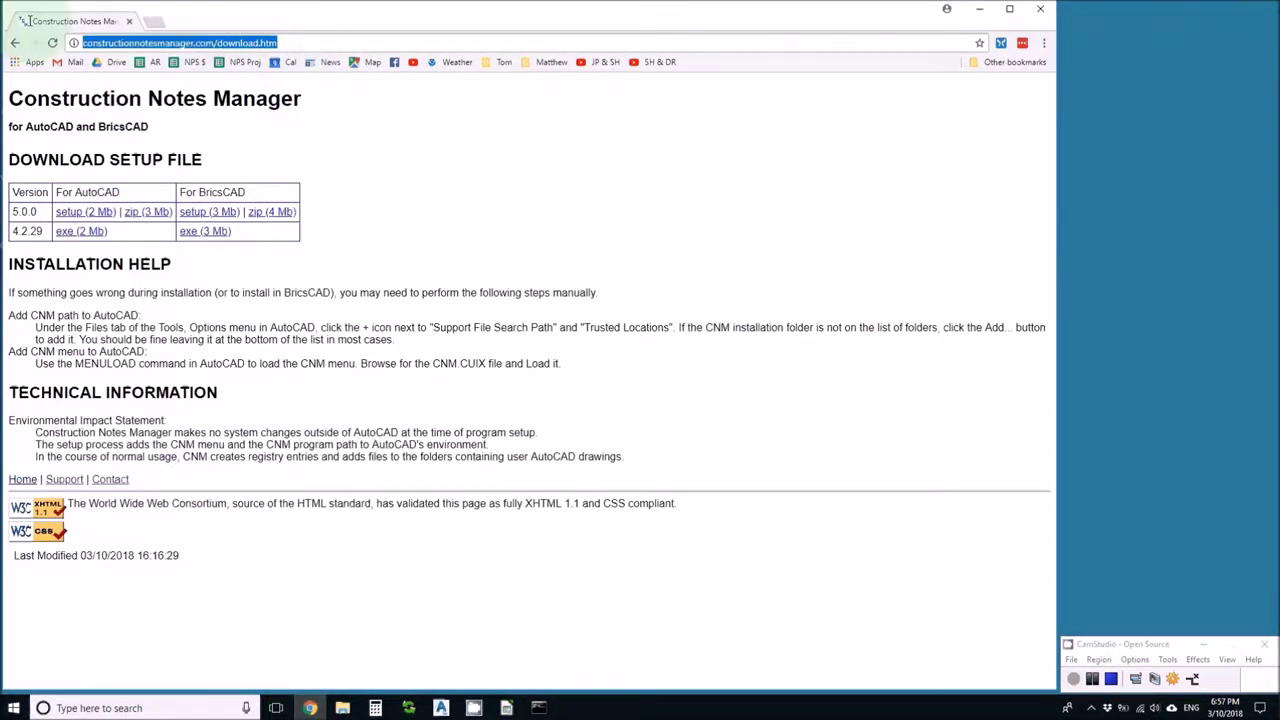
{"action": "left_click", "coordinate": [87, 216]}
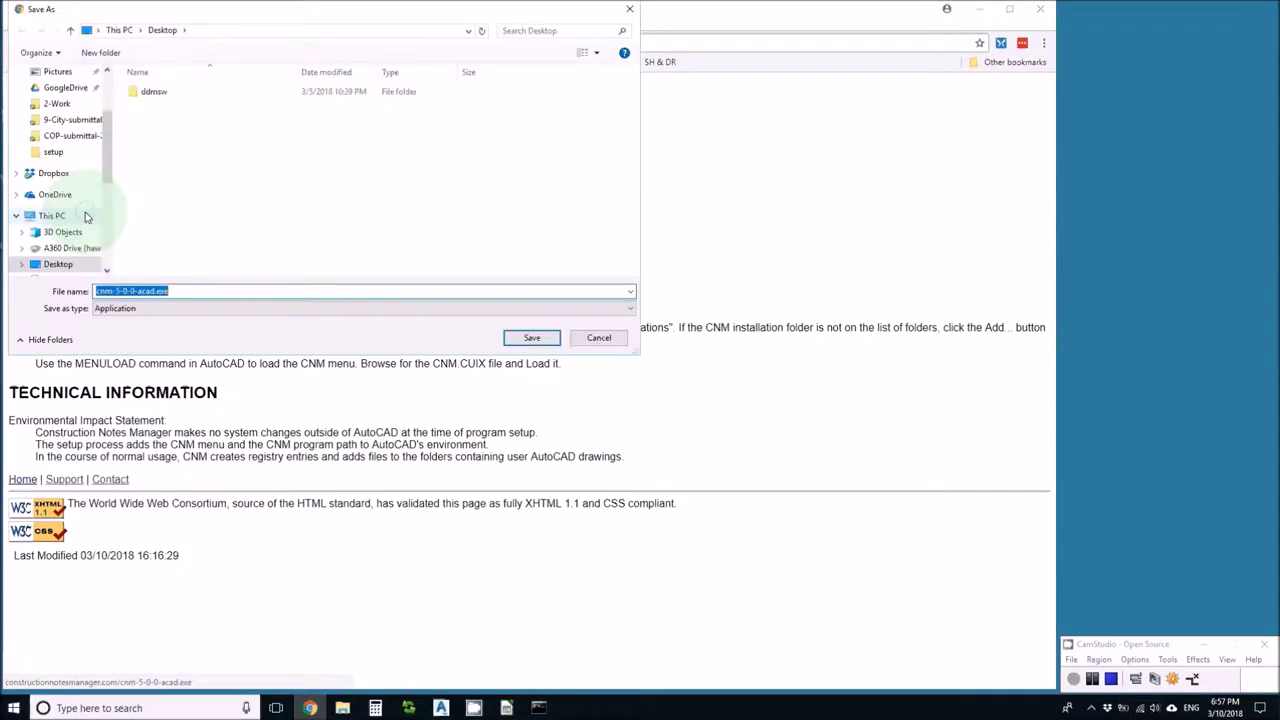
{"action": "scroll", "coordinate": [48, 104], "scroll_direction": "up", "scroll_amount": 2}
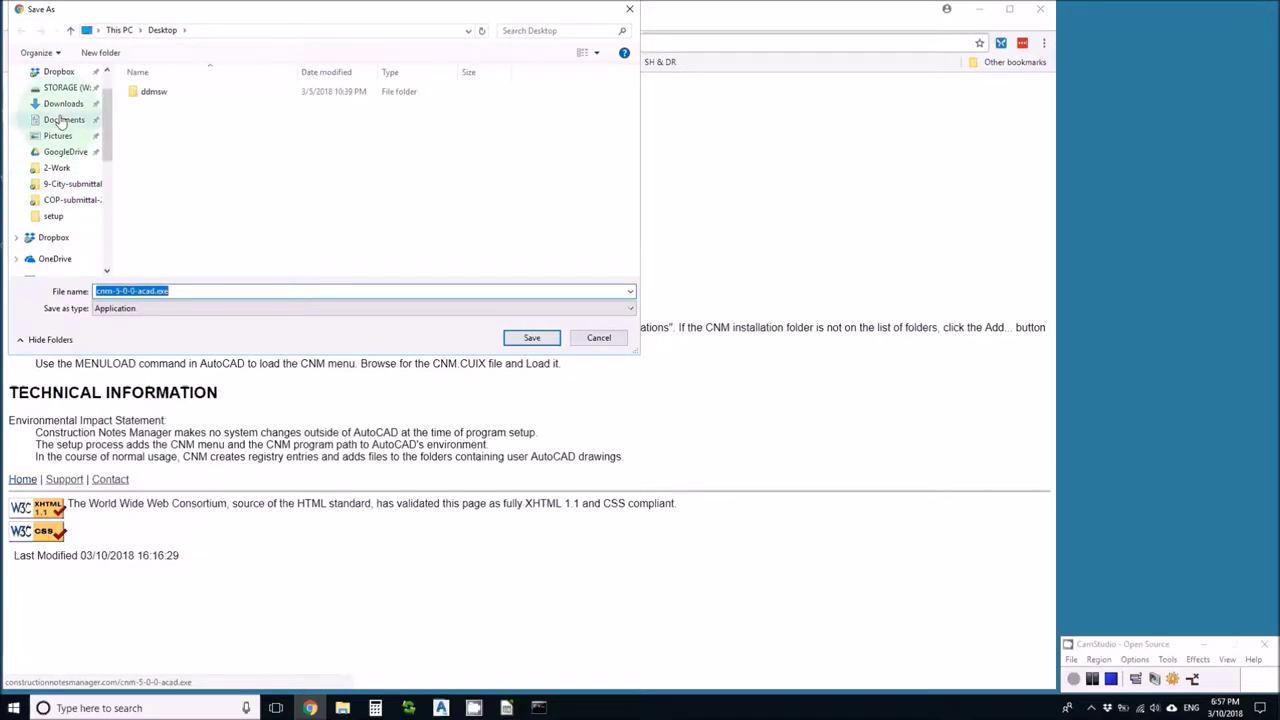
{"action": "scroll", "coordinate": [56, 92], "scroll_direction": "up", "scroll_amount": 1}
{"action": "left_click", "coordinate": [57, 97]}
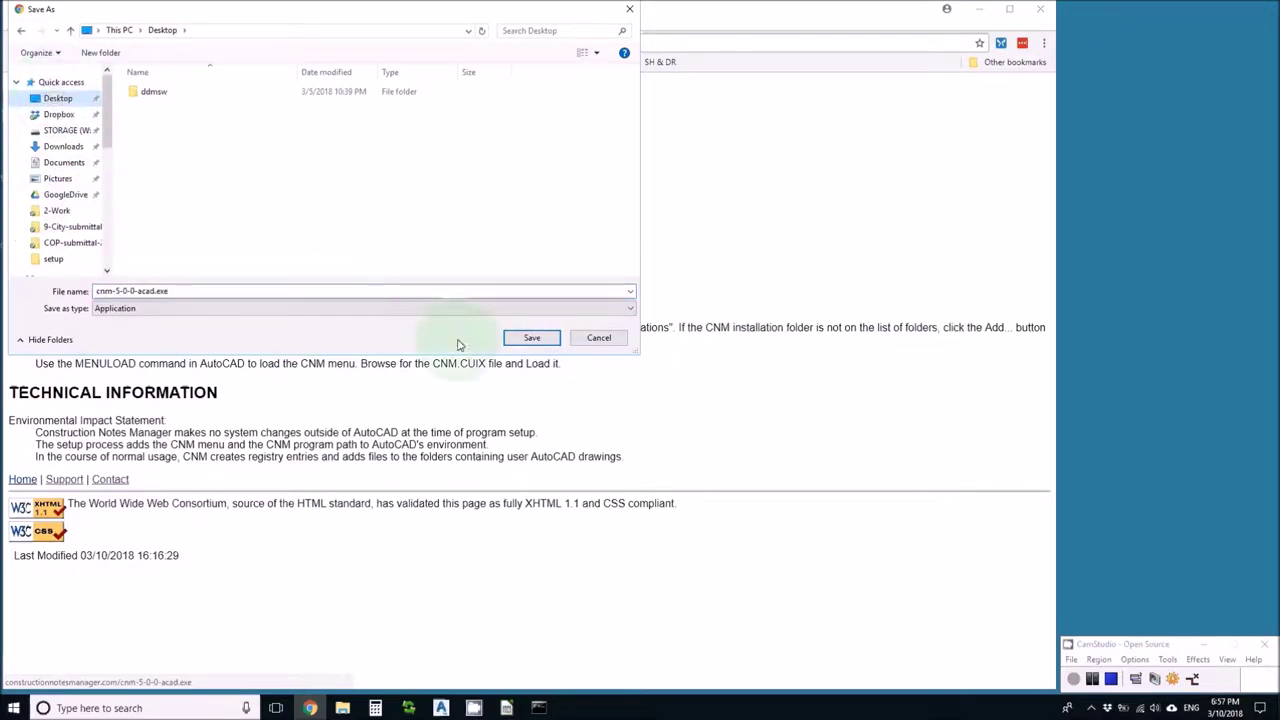
{"action": "left_click", "coordinate": [533, 338]}
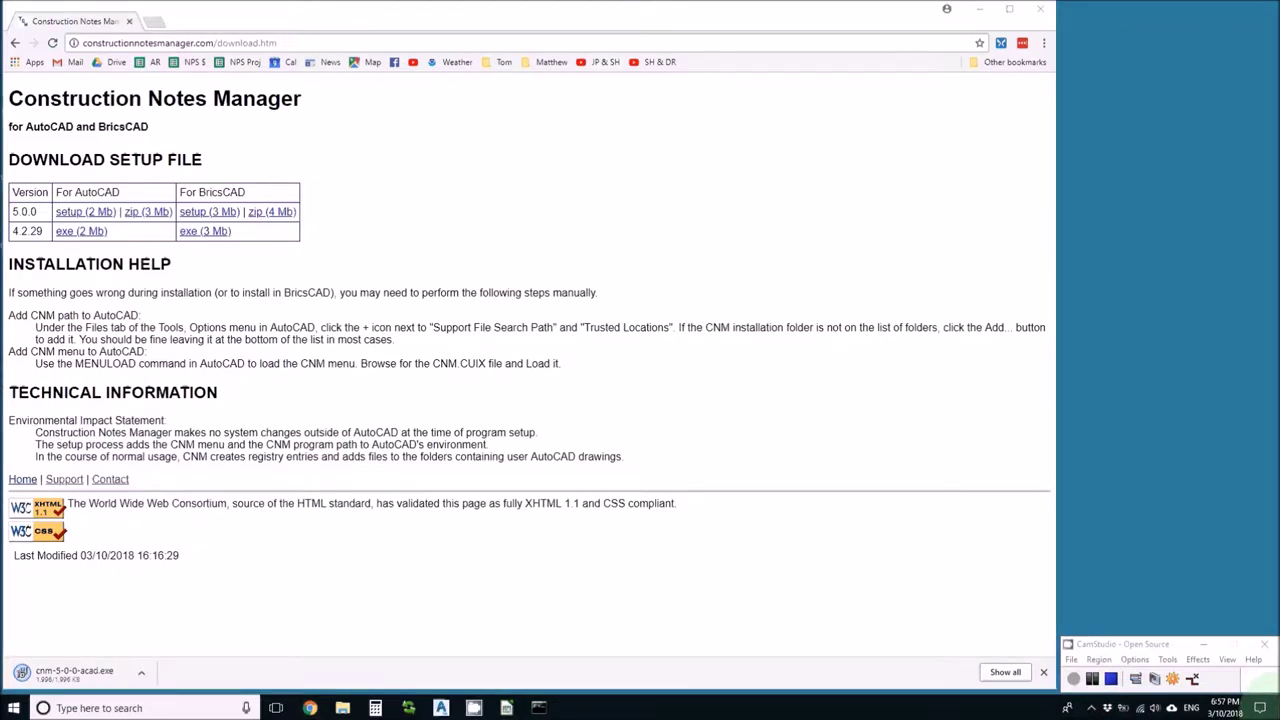
{"action": "left_click", "coordinate": [1277, 706]}
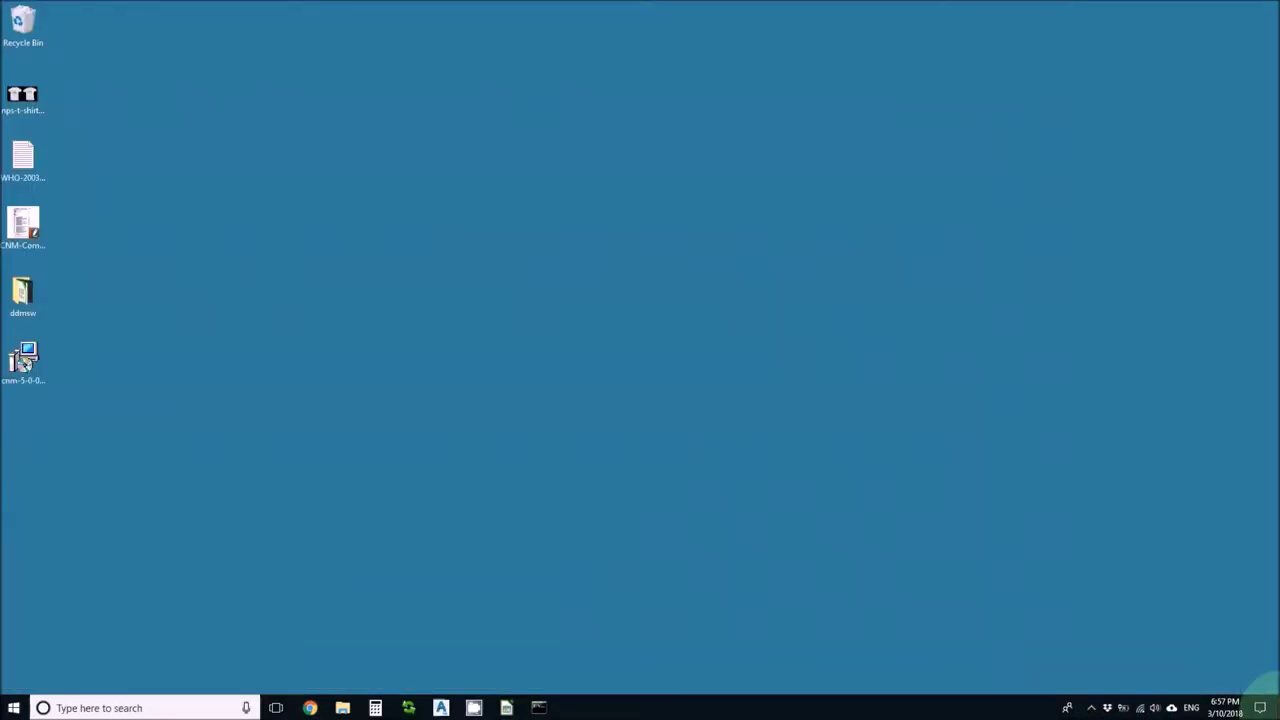
- Run cnm-5-0-0-acad.exe and install Construction Notes Manager 5.0.0, accepting the license agreement
{"action": "left_click", "coordinate": [26, 364]}
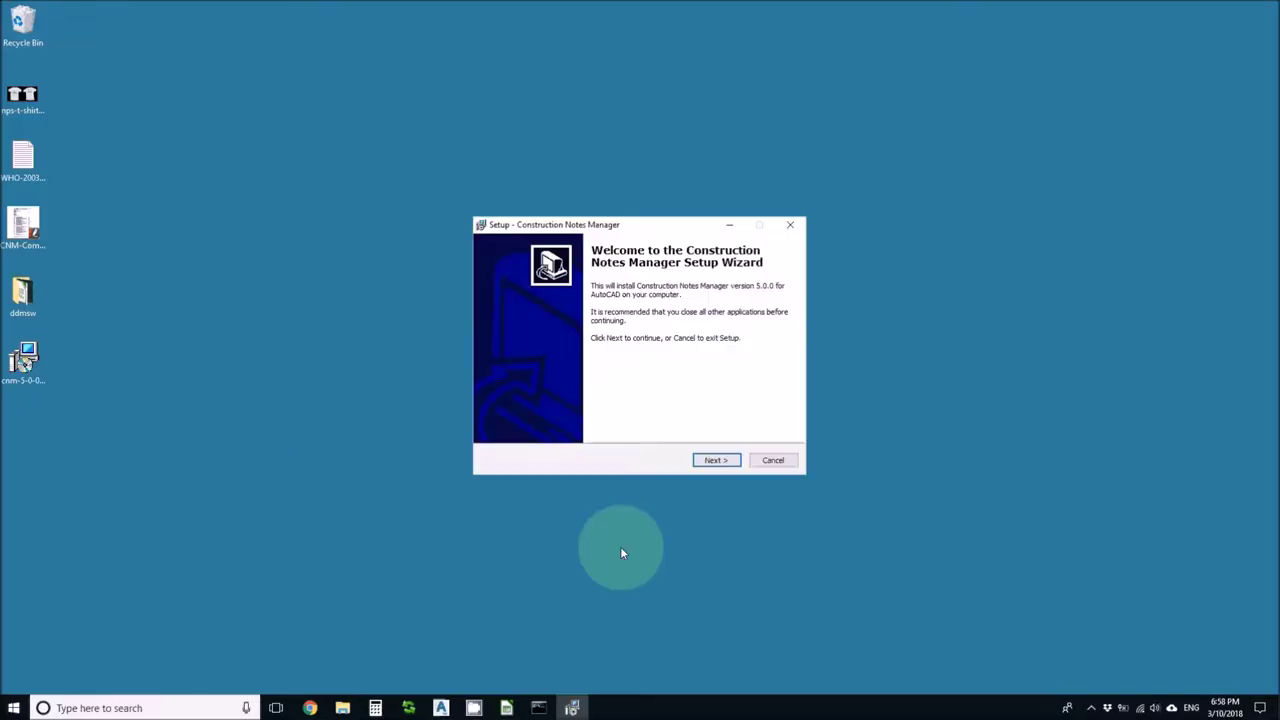
{"action": "left_click", "coordinate": [714, 462]}
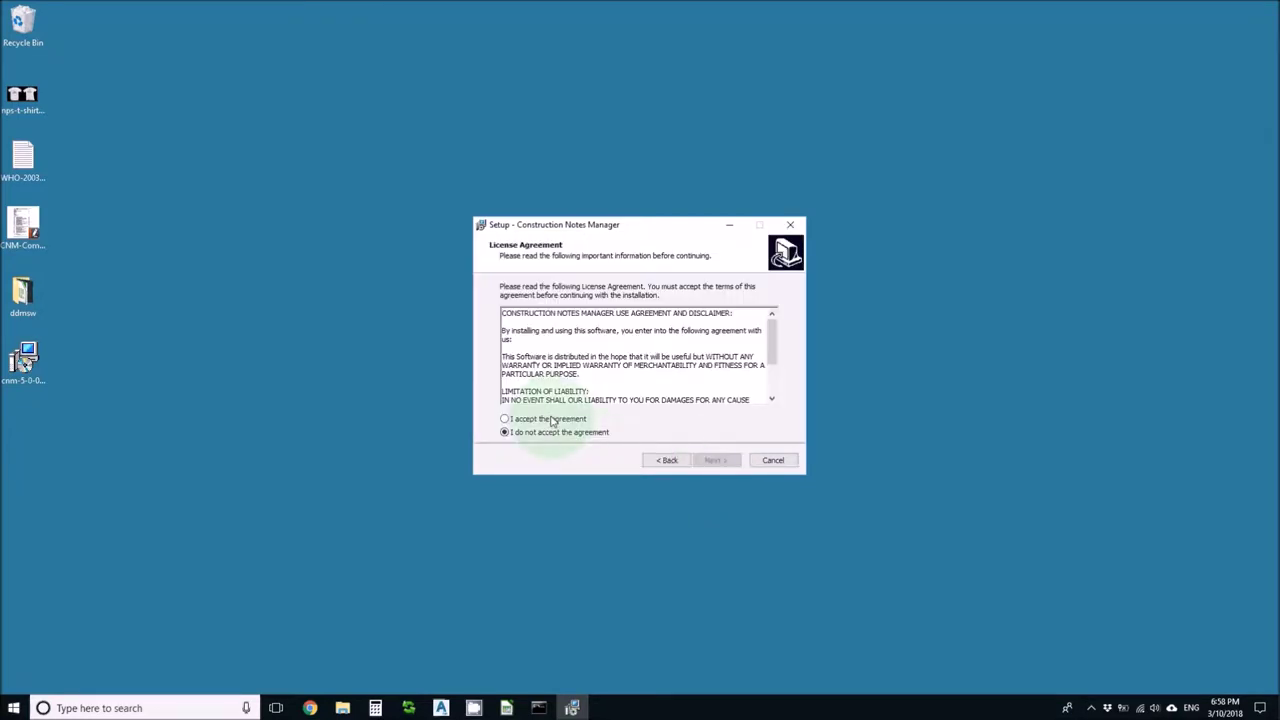
{"action": "left_click", "coordinate": [506, 419]}
{"action": "left_click", "coordinate": [712, 461]}
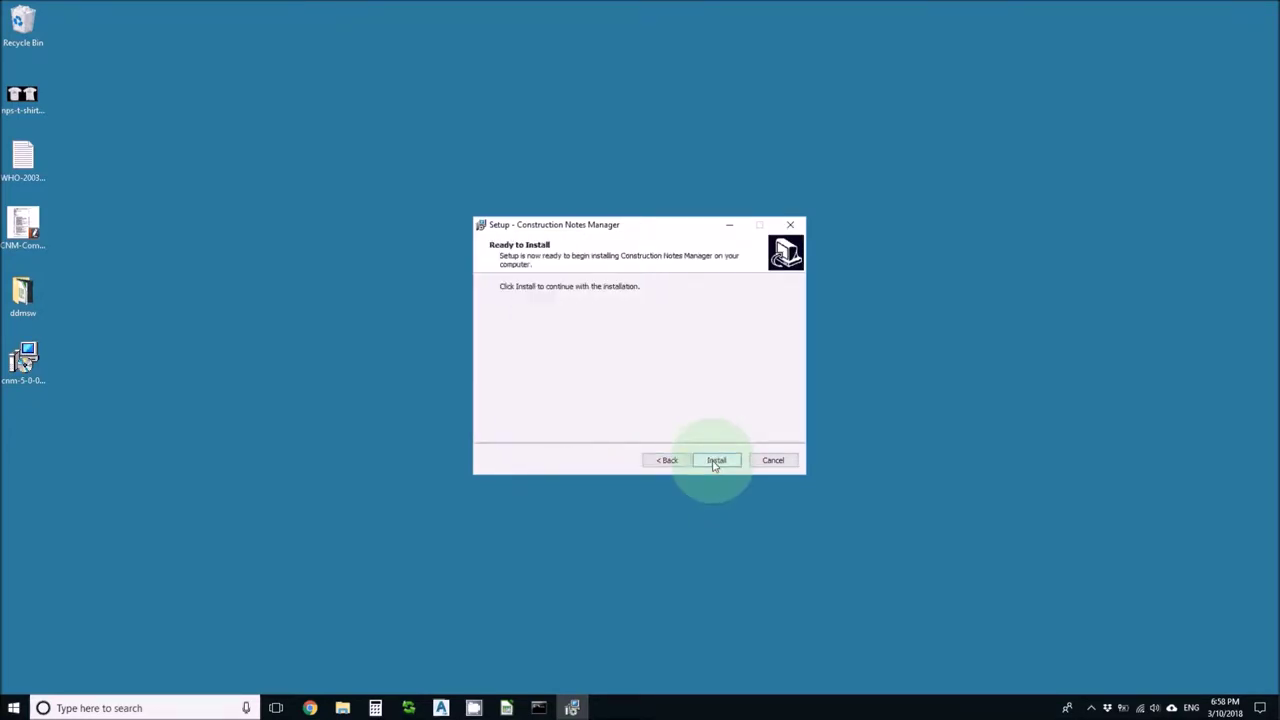
{"action": "left_click", "coordinate": [715, 462]}
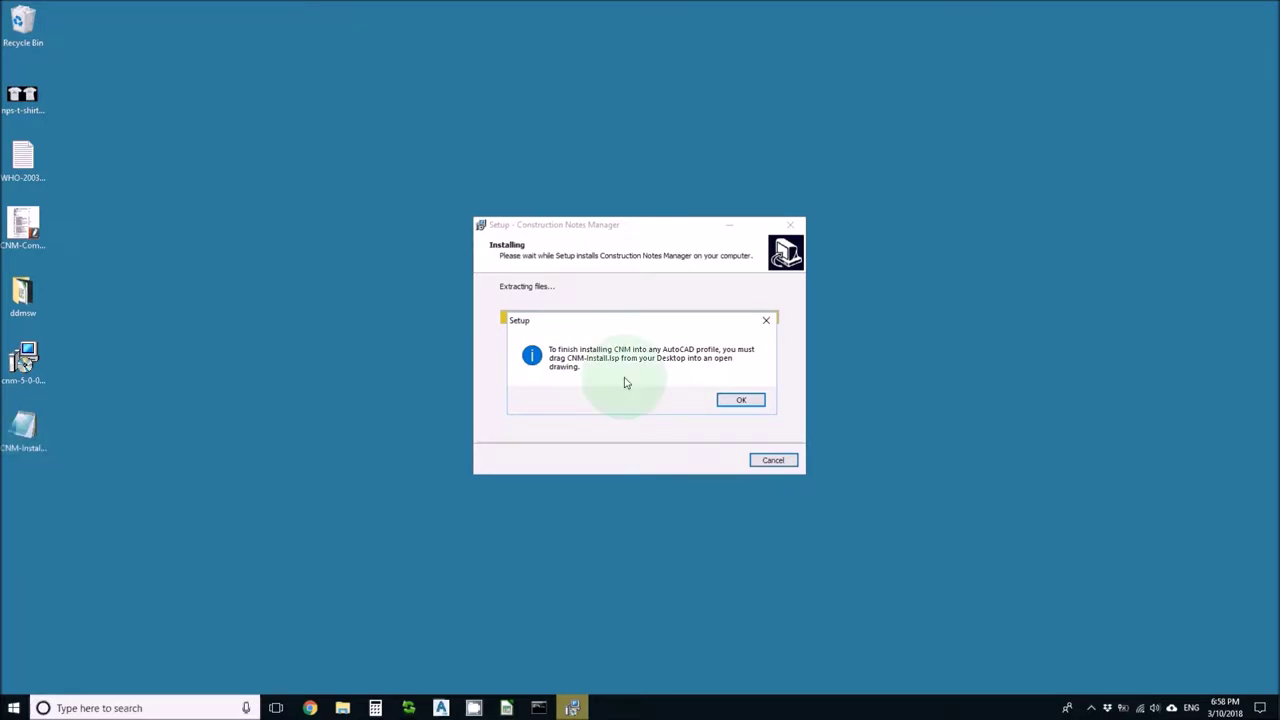
{"action": "left_click", "coordinate": [738, 401]}
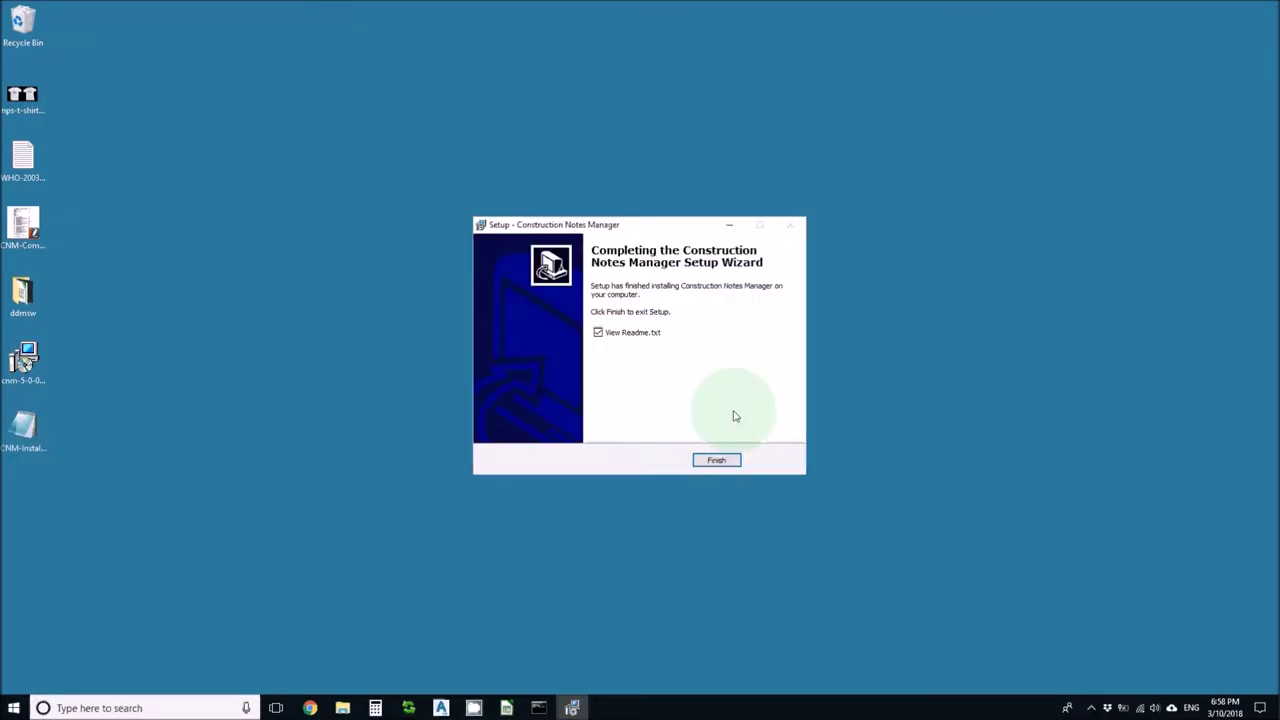
{"action": "left_click", "coordinate": [716, 461]}
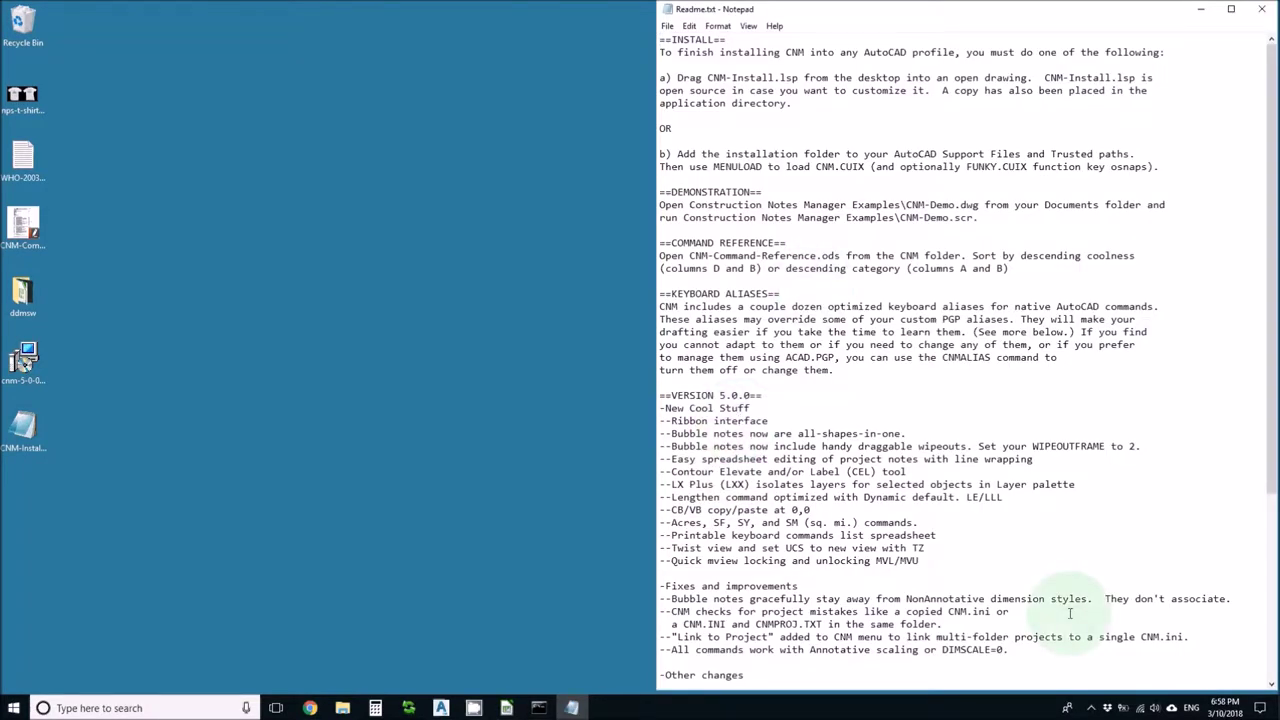
- Mark the Readme's 'Drag CNM-Install.lsp' step, minimise Notepad, and reposition the CNM-Install.lsp icon
{"action": "key", "text": "F9"}
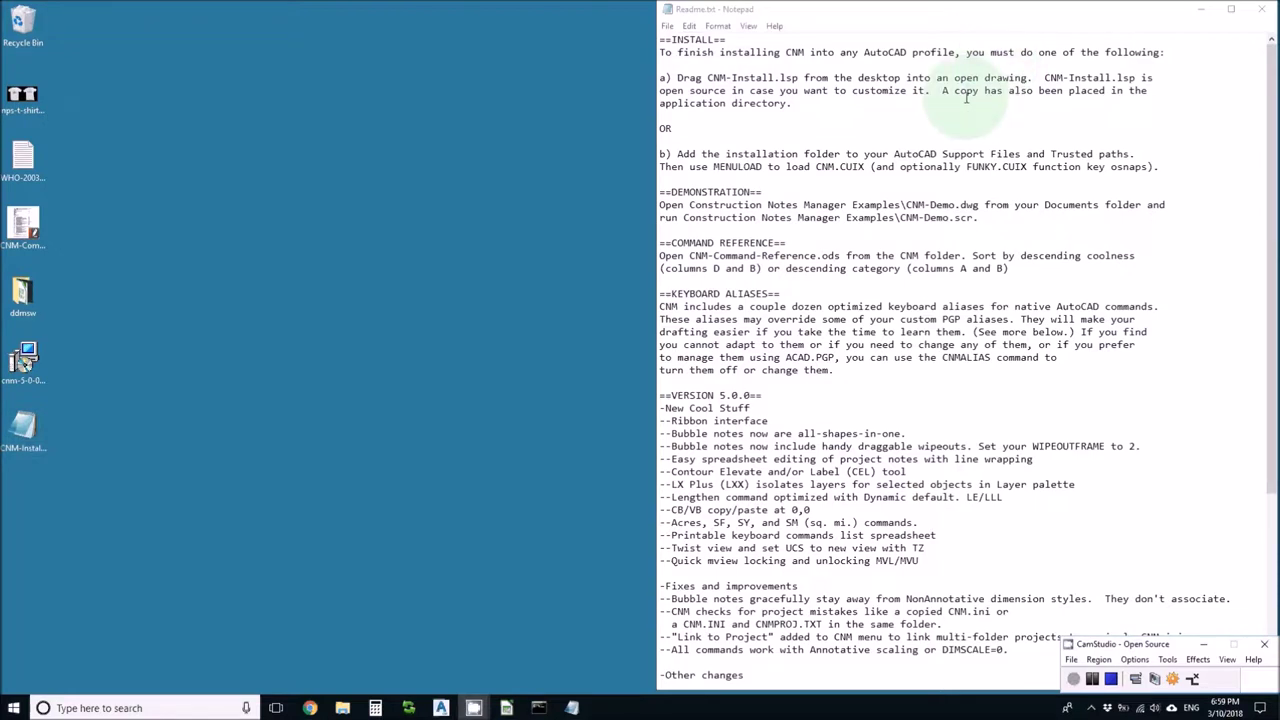
{"action": "left_click_drag", "start_coordinate": [948, 78], "coordinate": [1013, 70]}
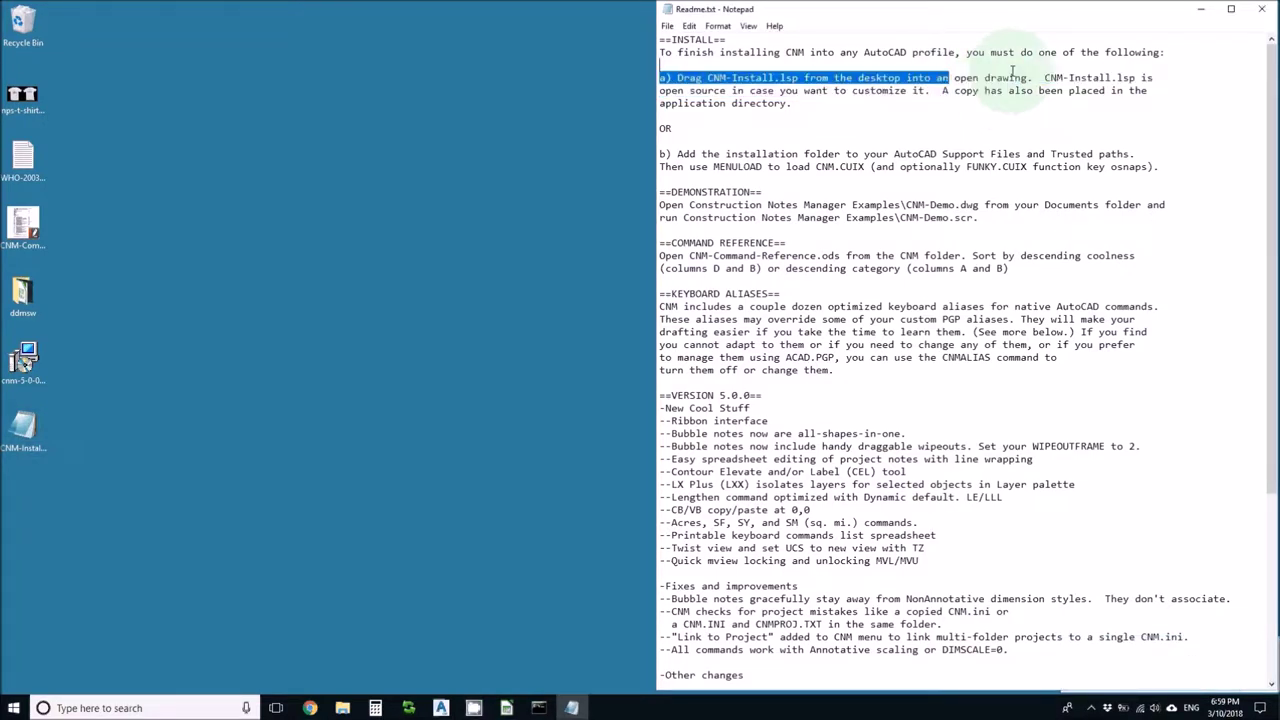
{"action": "left_click", "coordinate": [1201, 9]}
{"action": "mouse_move", "coordinate": [36, 443]}
{"action": "left_mouse_down"}
{"action": "mouse_move", "coordinate": [1183, 254]}
{"action": "mouse_move", "coordinate": [1171, 234]}
{"action": "mouse_move", "coordinate": [1197, 234]}
{"action": "mouse_move", "coordinate": [763, 350]}
{"action": "mouse_move", "coordinate": [663, 354]}
{"action": "left_mouse_up"}
{"action": "left_click", "coordinate": [441, 708]}
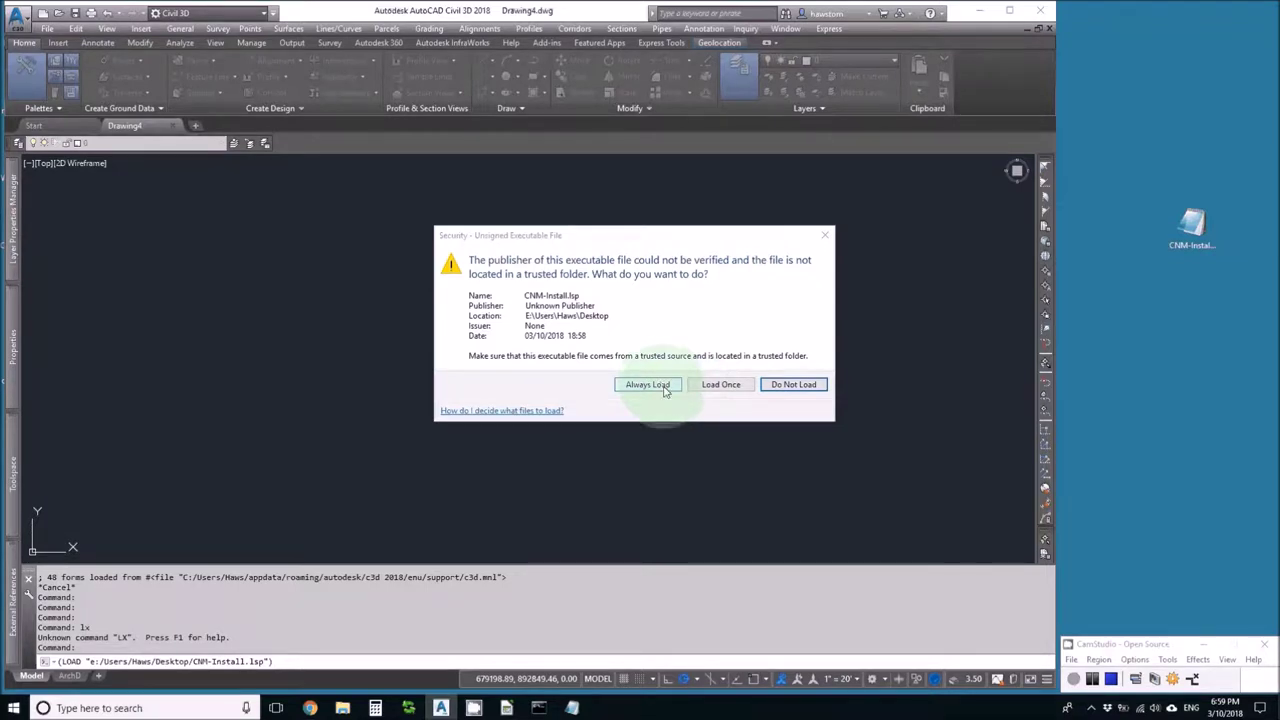
- Always load CNM-Install.lsp, answering y to loading the core CNM menu and the osnaps prompt
{"action": "left_click", "coordinate": [648, 384]}
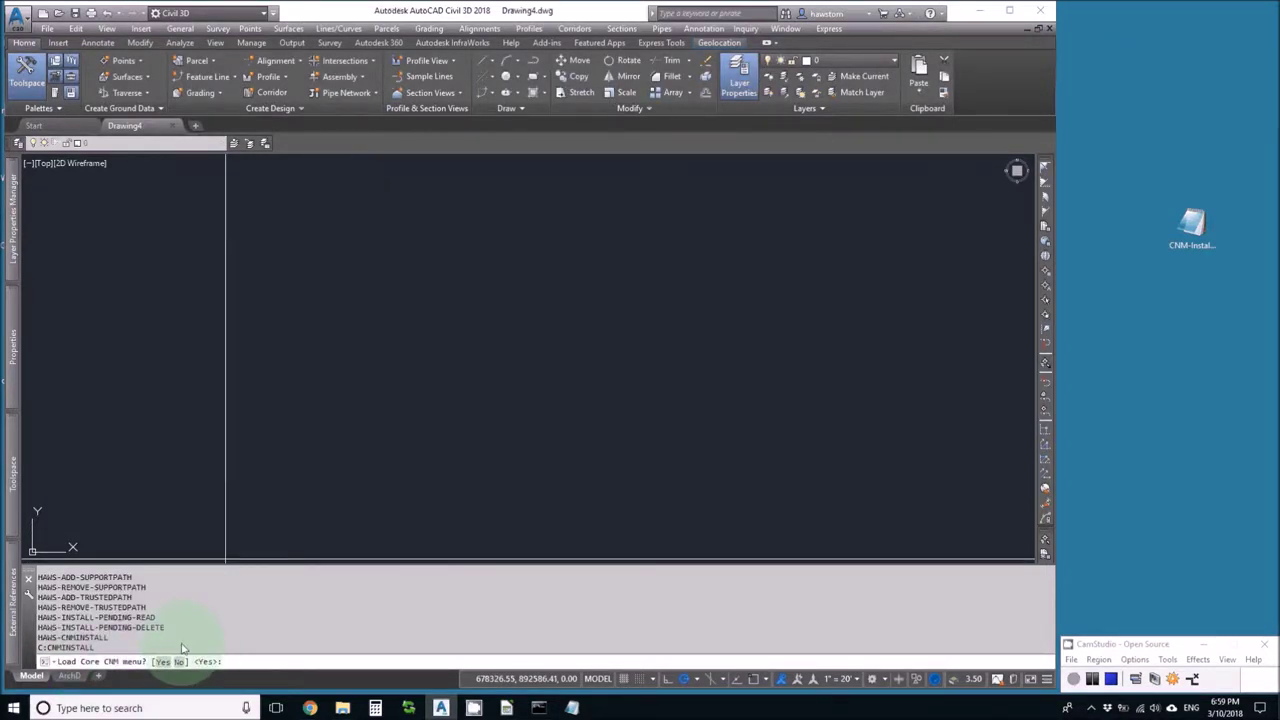
{"action": "type", "text": "y"}
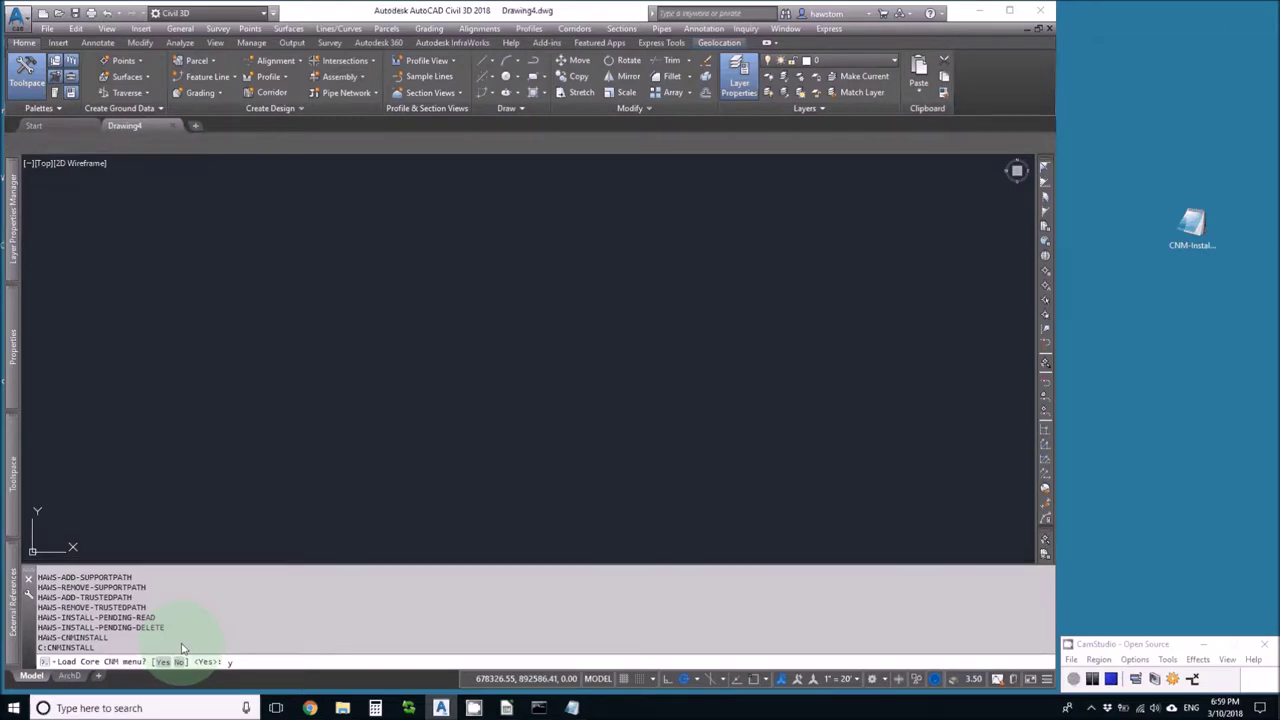
{"action": "key", "text": "Return"}
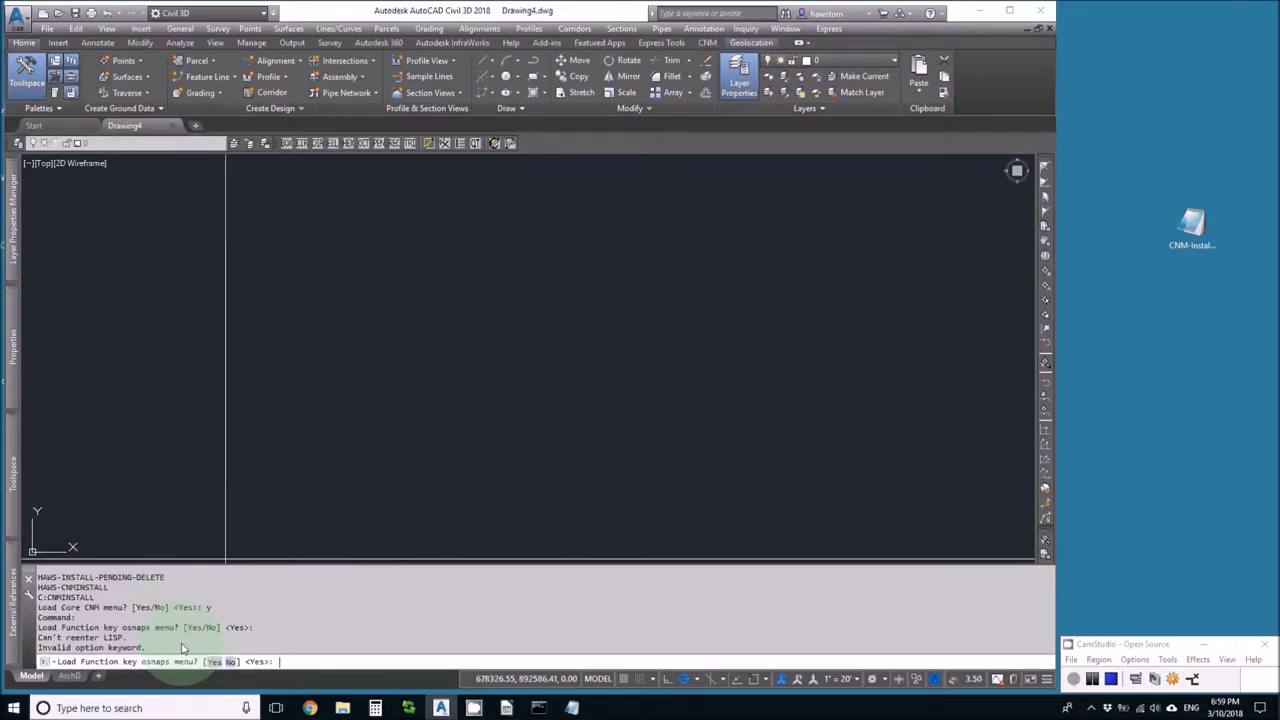
{"action": "type", "text": "y"}
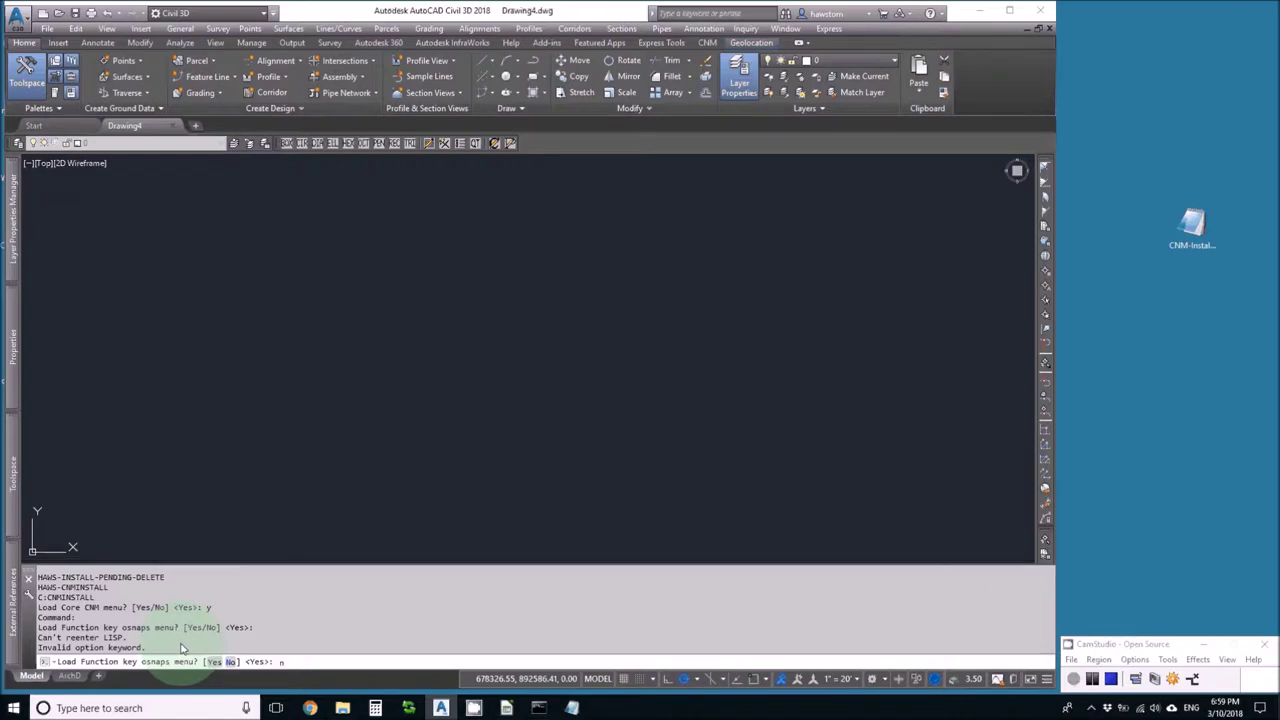
{"action": "key", "text": "Return"}
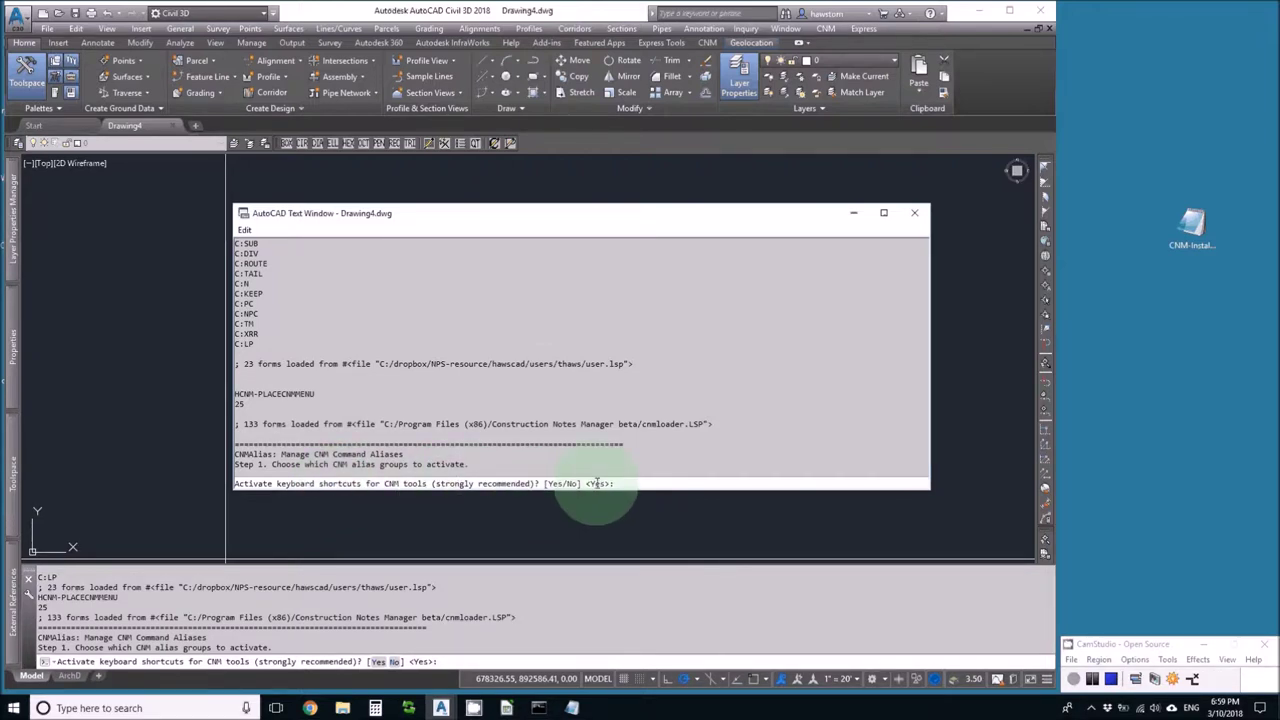
- Activate CNM shortcuts and accept the PGP changes, answering n to verbatim LISP duplicates and alias editing
{"action": "key", "text": "Return"}
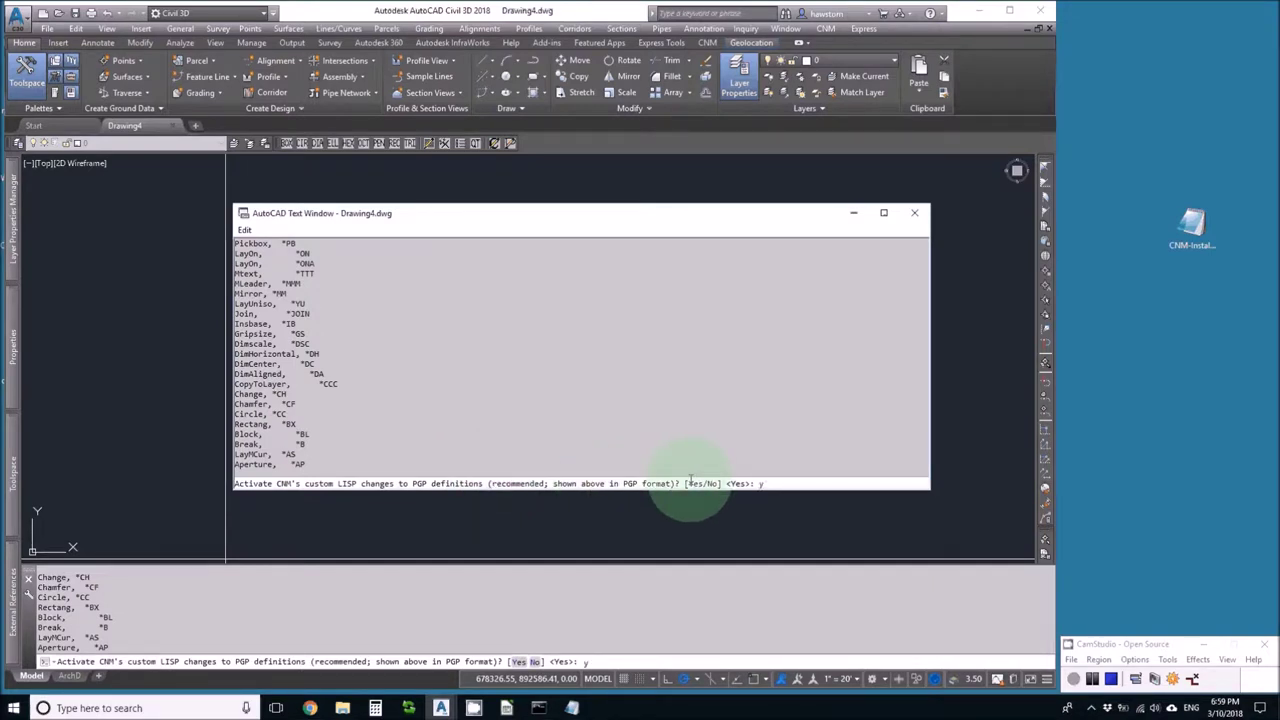
{"action": "key", "text": "Return"}
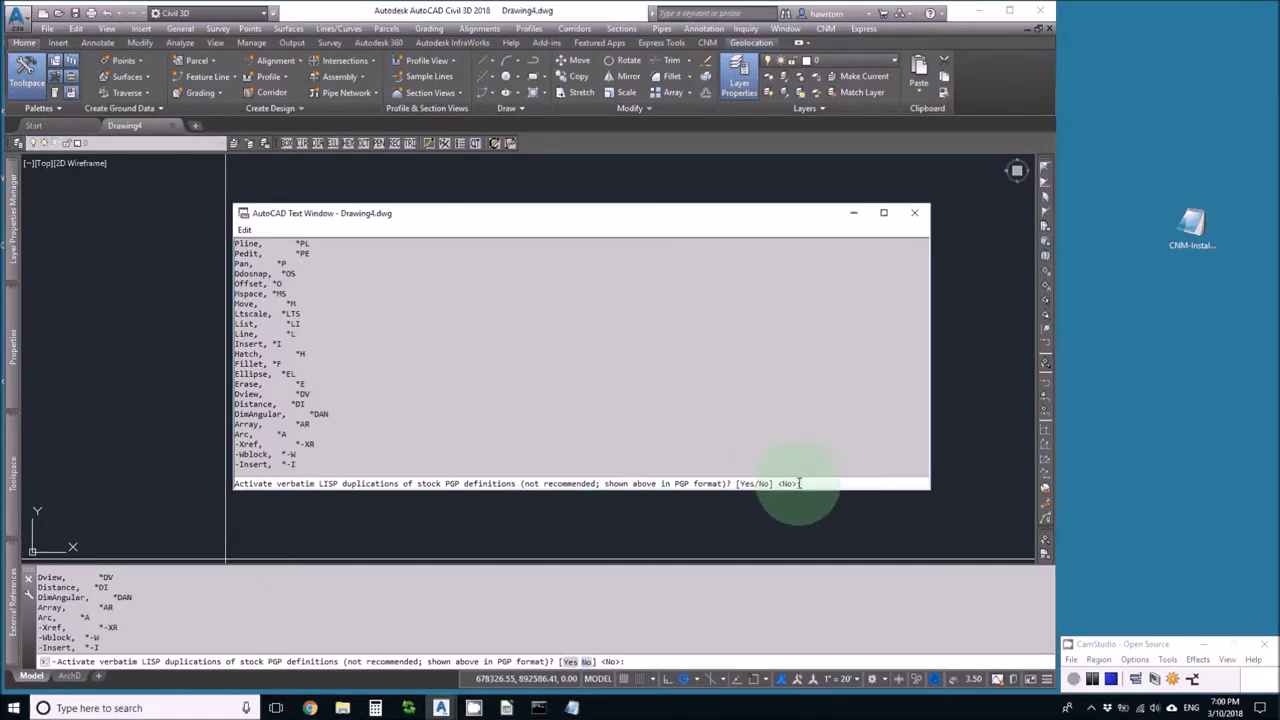
{"action": "type", "text": "n"}
{"action": "key", "text": "Return"}
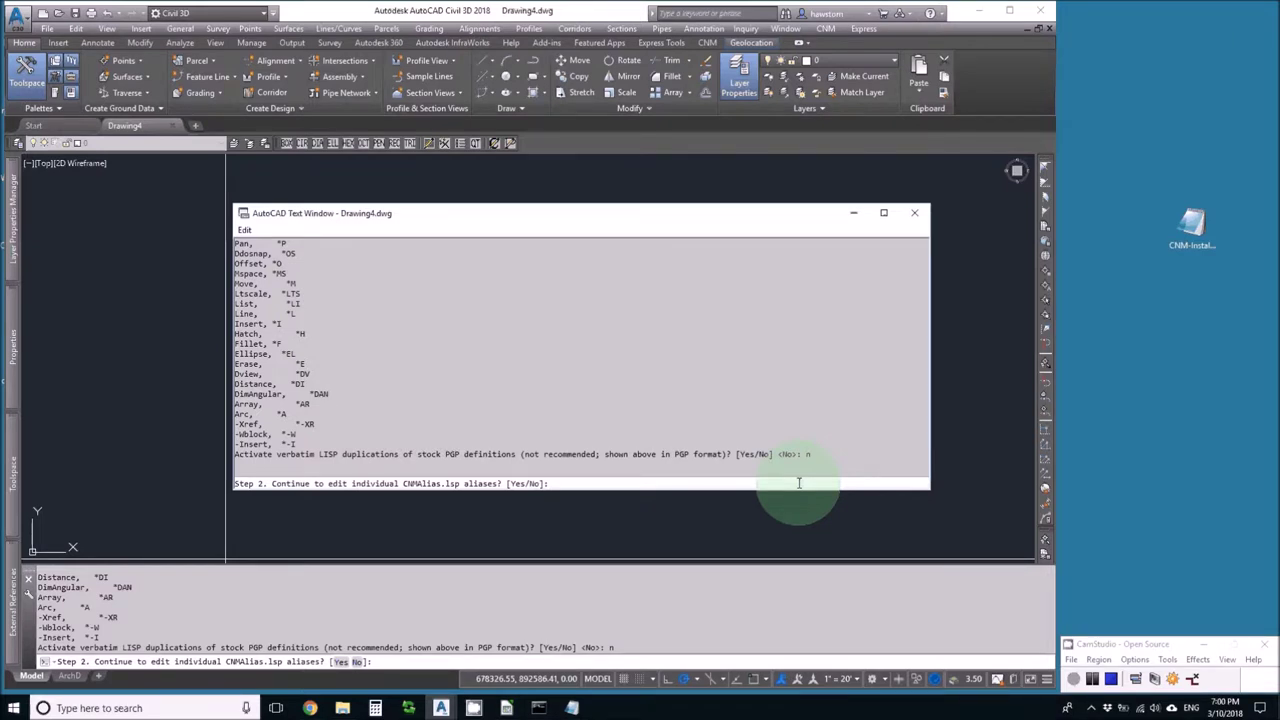
{"action": "type", "text": "n"}
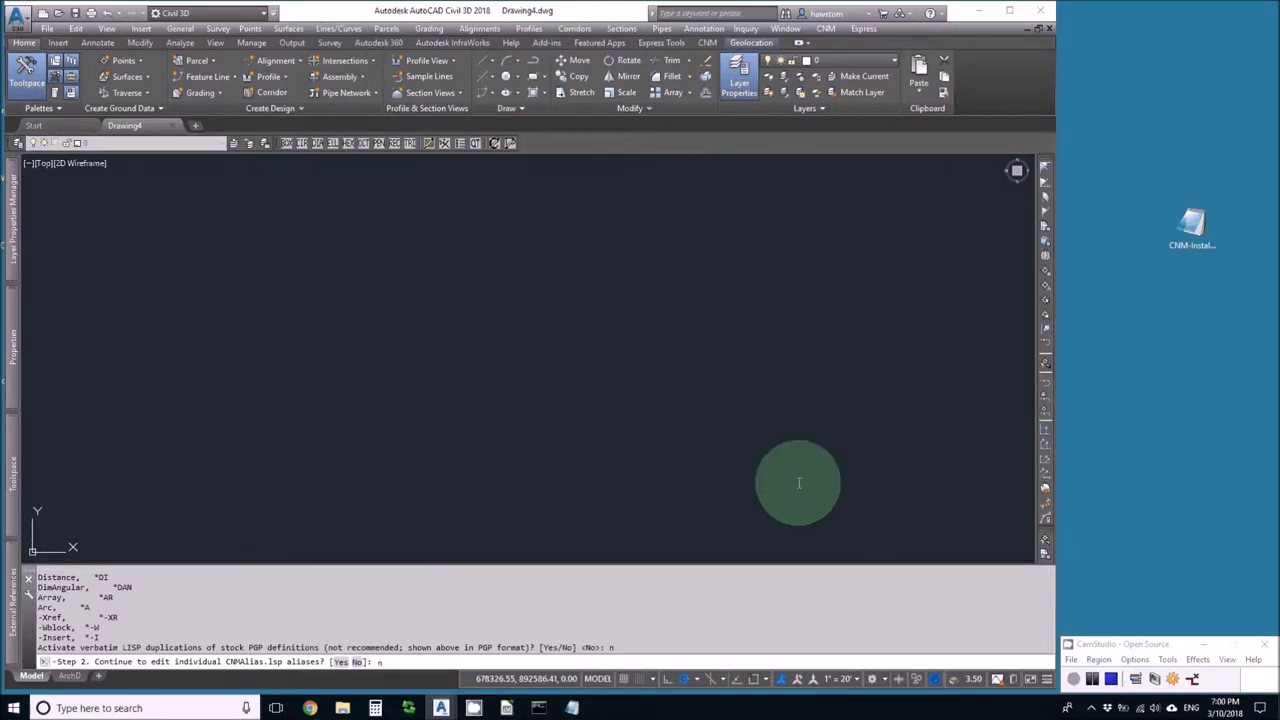
{"action": "key", "text": "Return"}
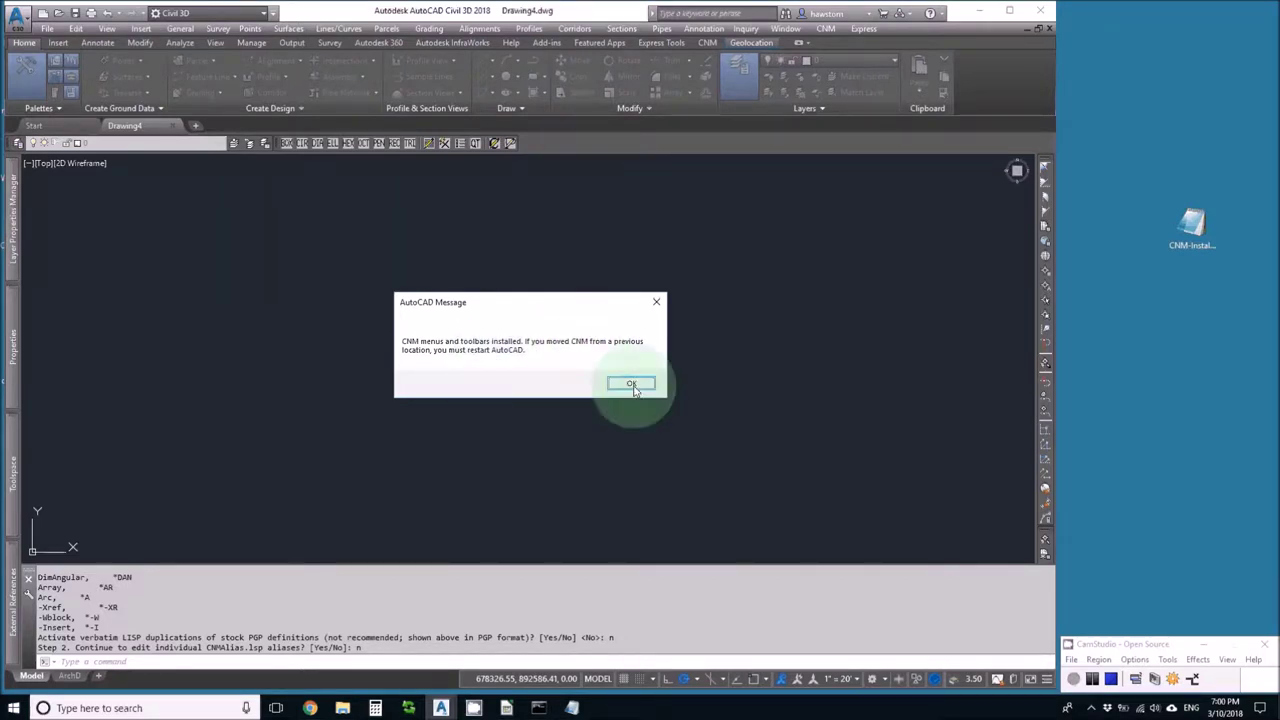
{"action": "left_click", "coordinate": [631, 383]}
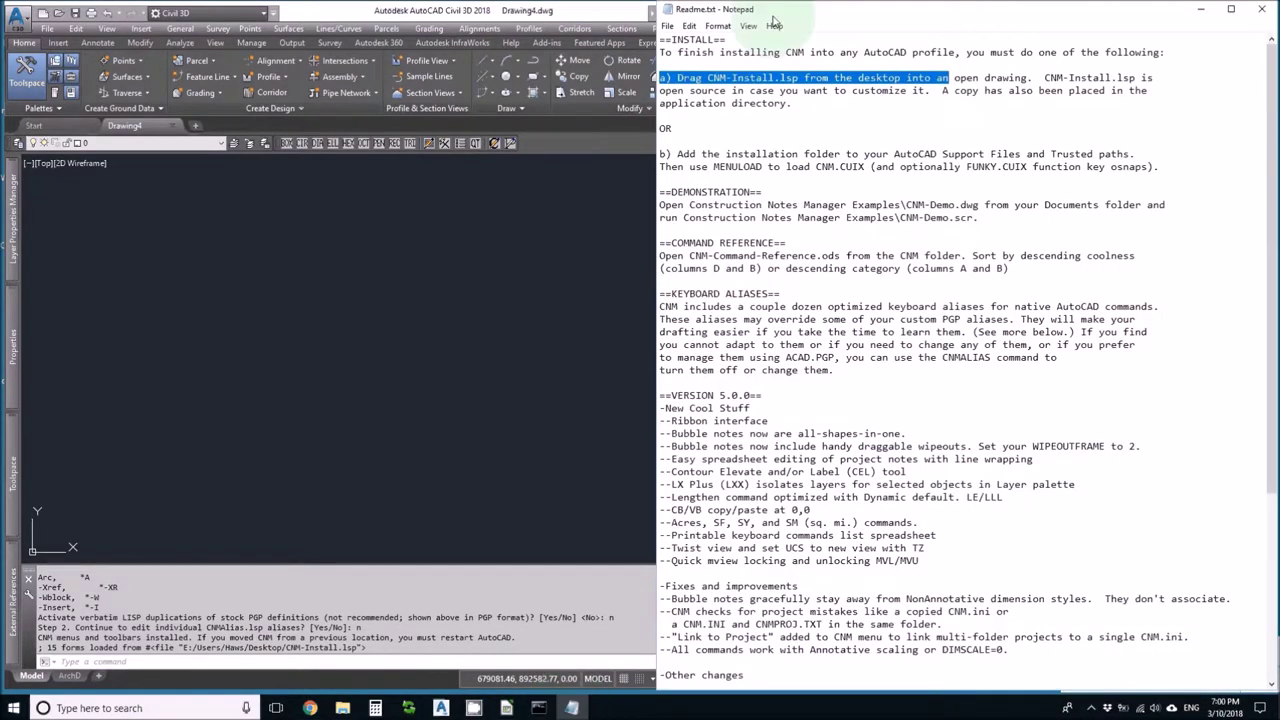
- Highlight the Readme's demonstration instructions and switch to File Explorer
{"action": "left_click", "coordinate": [660, 62]}
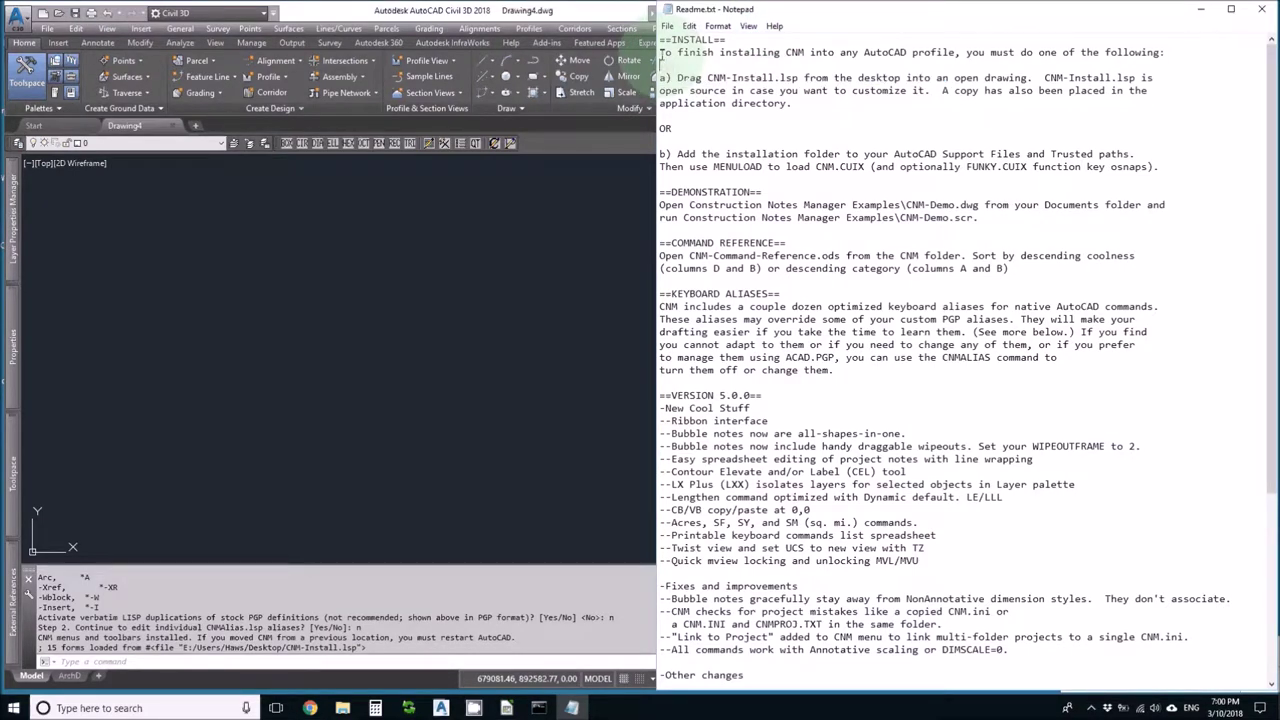
{"action": "left_click_drag", "start_coordinate": [660, 58], "coordinate": [659, 231]}
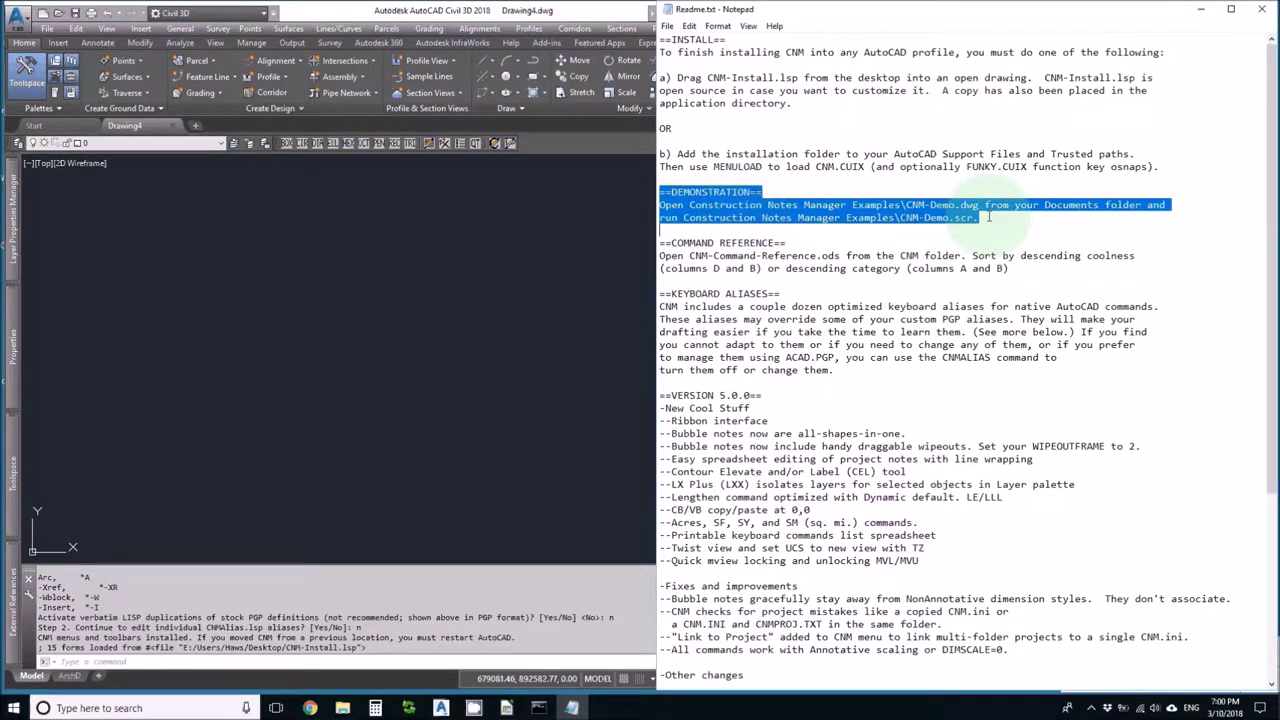
{"action": "left_click", "coordinate": [342, 708]}
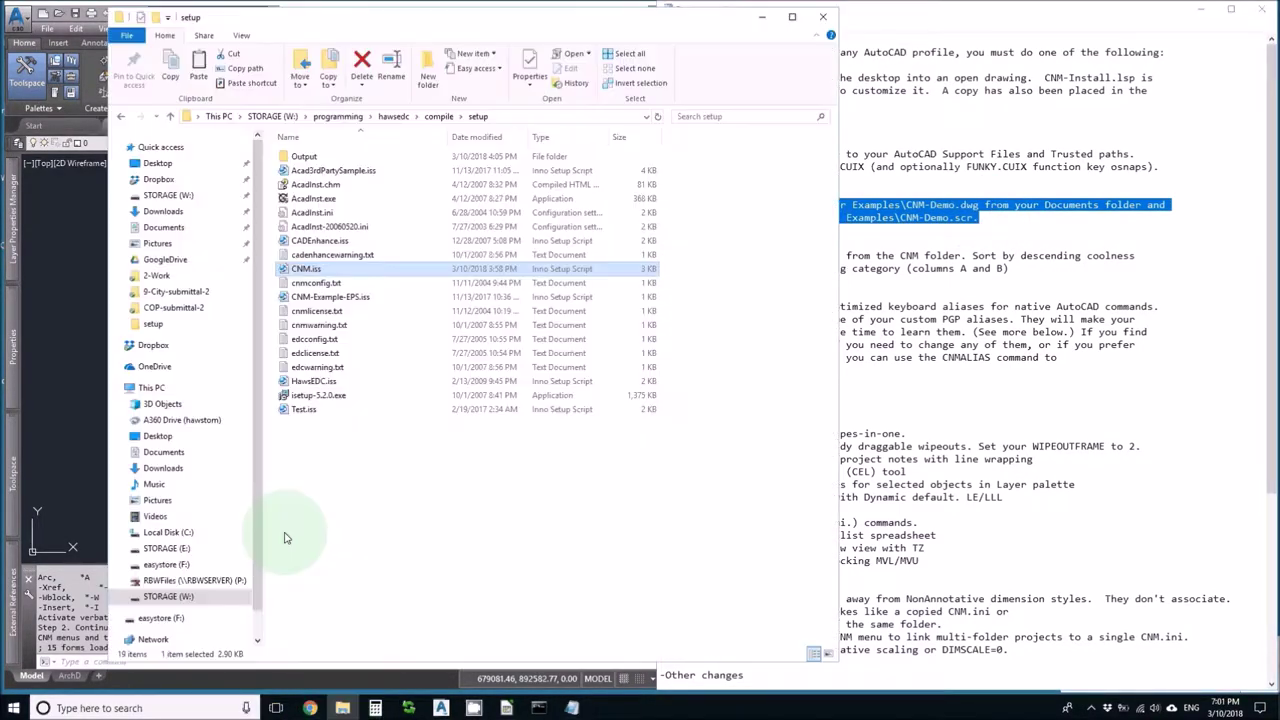
- Open CNM-Demo.dwg from Documents\Construction Notes Manager Examples and highlight the Readme's demo script path
{"action": "left_click", "coordinate": [158, 228]}
{"action": "left_click", "coordinate": [305, 200]}
{"action": "double_click", "coordinate": [305, 200]}
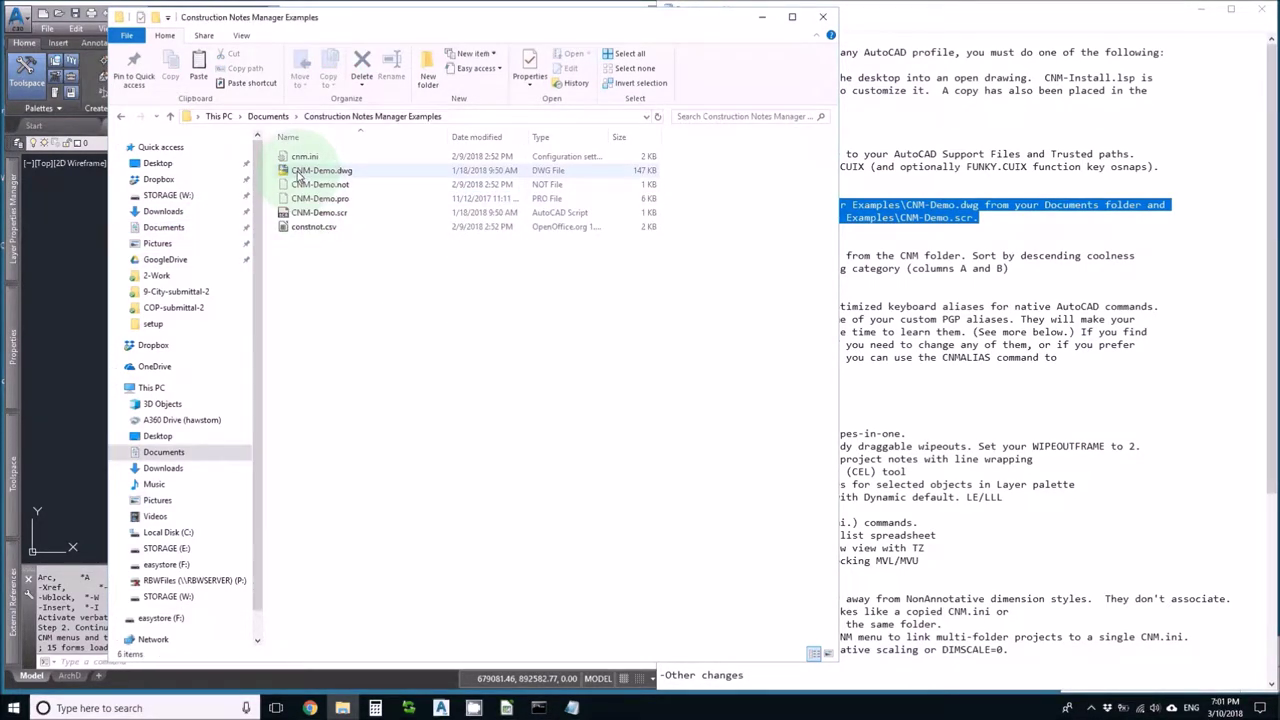
{"action": "left_click_drag", "start_coordinate": [298, 176], "coordinate": [19, 124]}
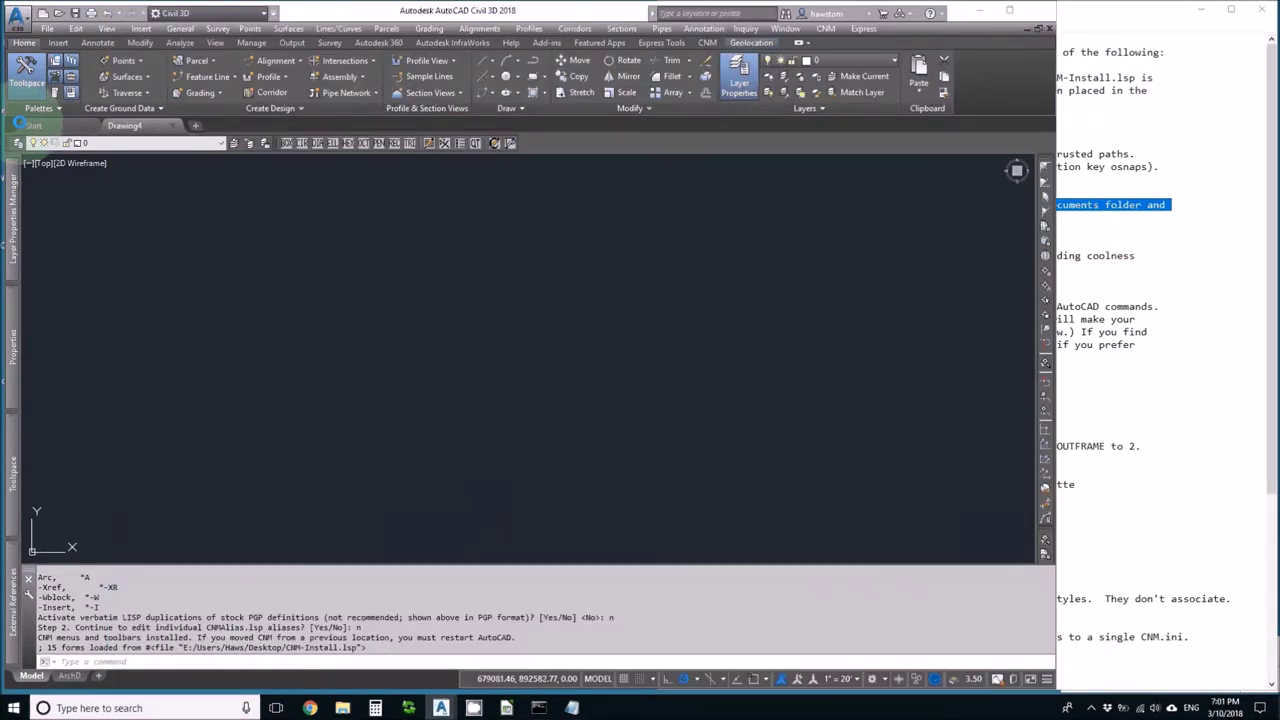
{"action": "left_click", "coordinate": [1182, 285]}
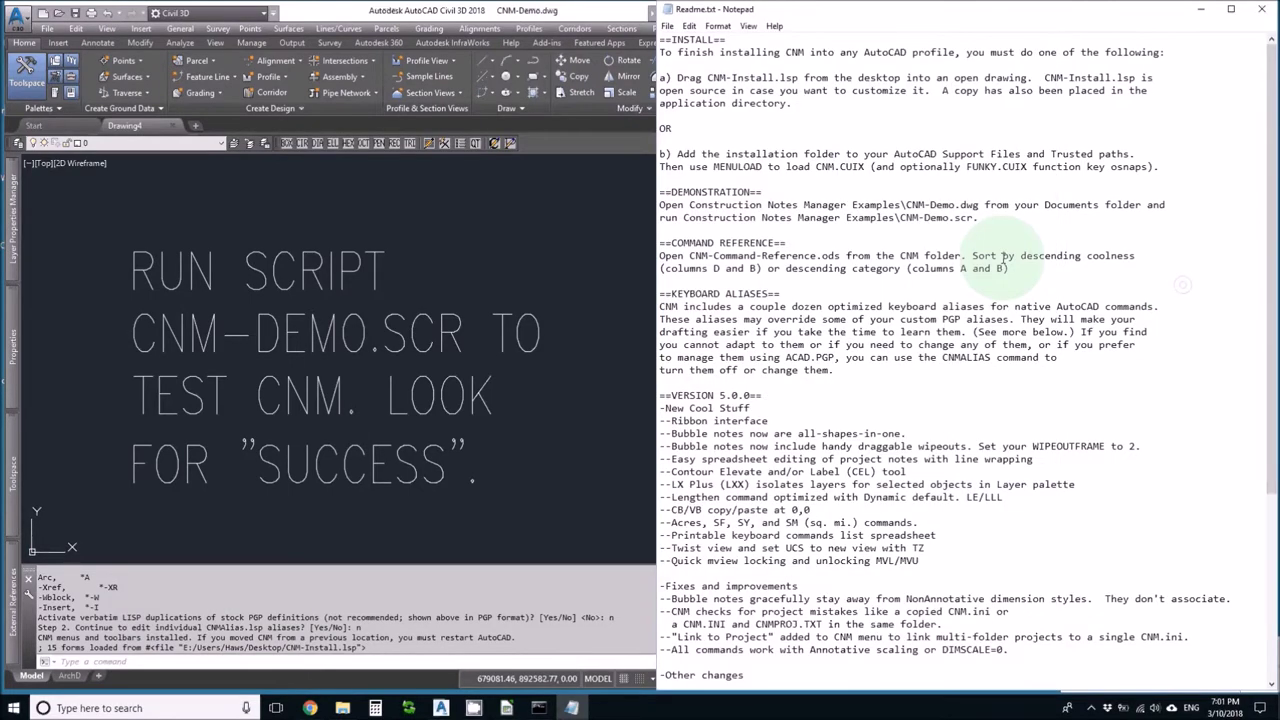
{"action": "left_click_drag", "start_coordinate": [682, 217], "coordinate": [983, 213]}
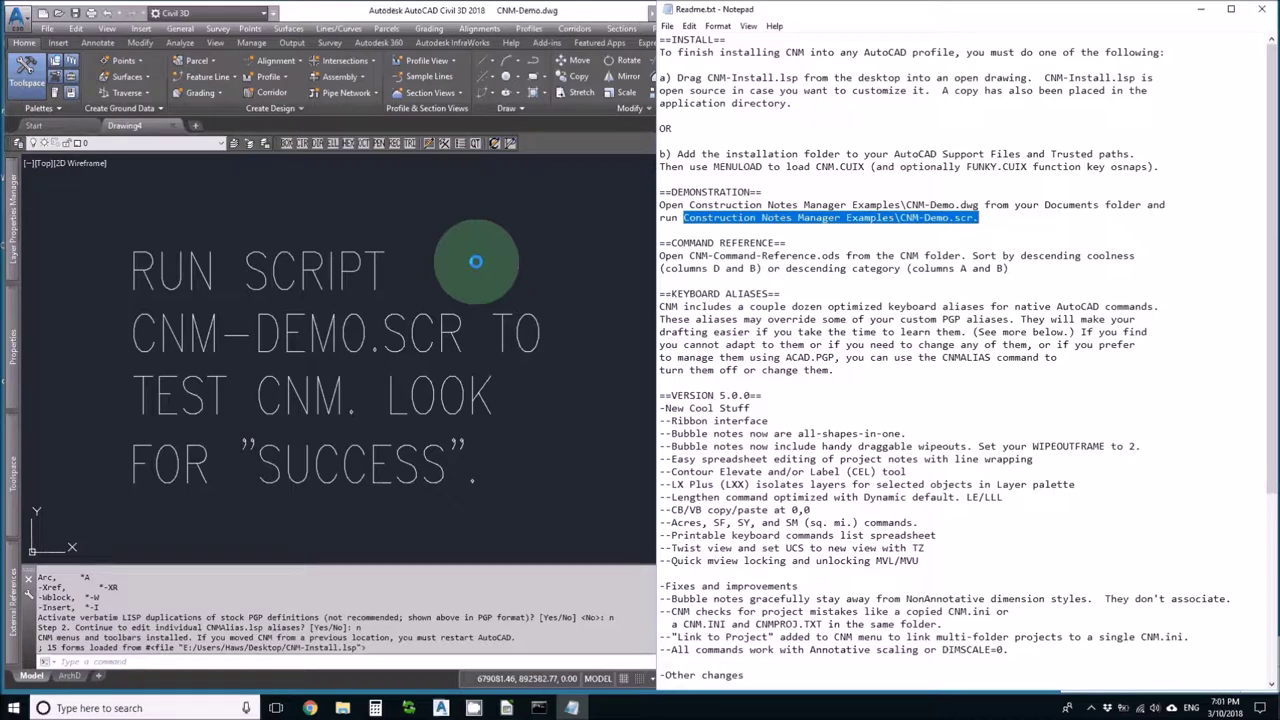
- Run CNM-Demo.scr on CNM-Demo.dwg, acknowledging the WIPEOUTFRAME message, until all tests complete
{"action": "left_click", "coordinate": [468, 381]}
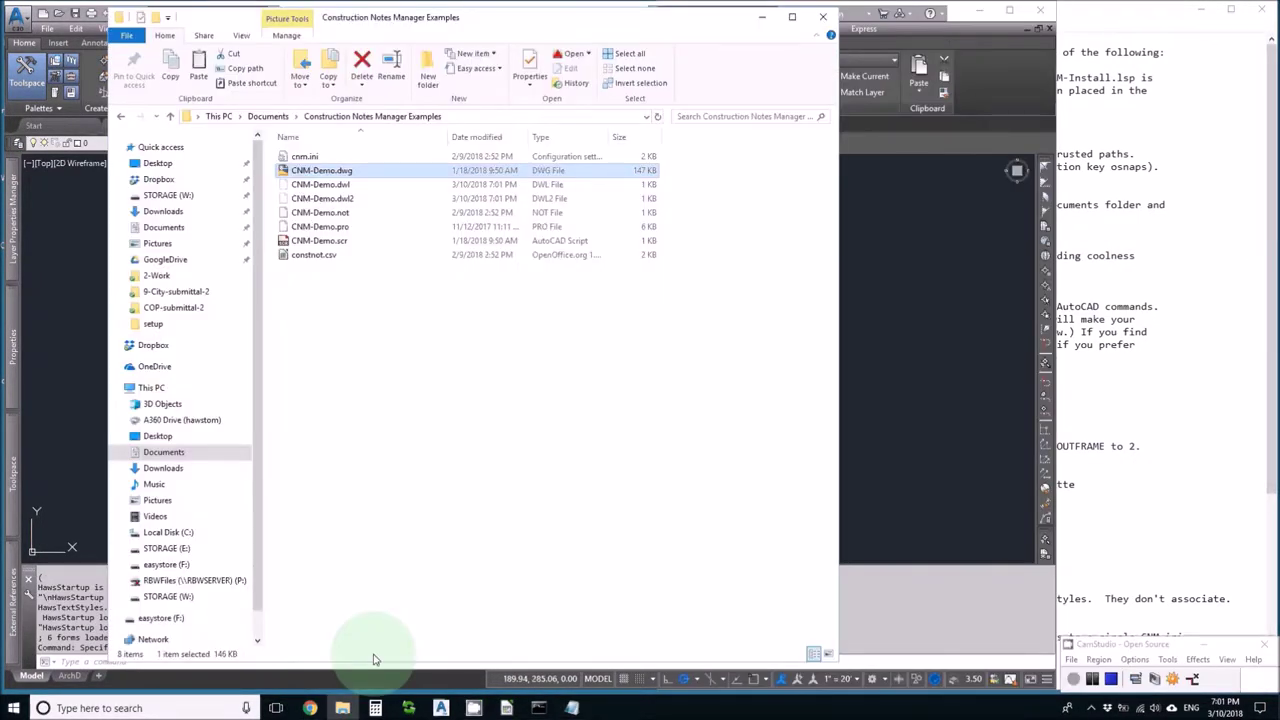
{"action": "left_click_drag", "start_coordinate": [340, 241], "coordinate": [894, 346]}
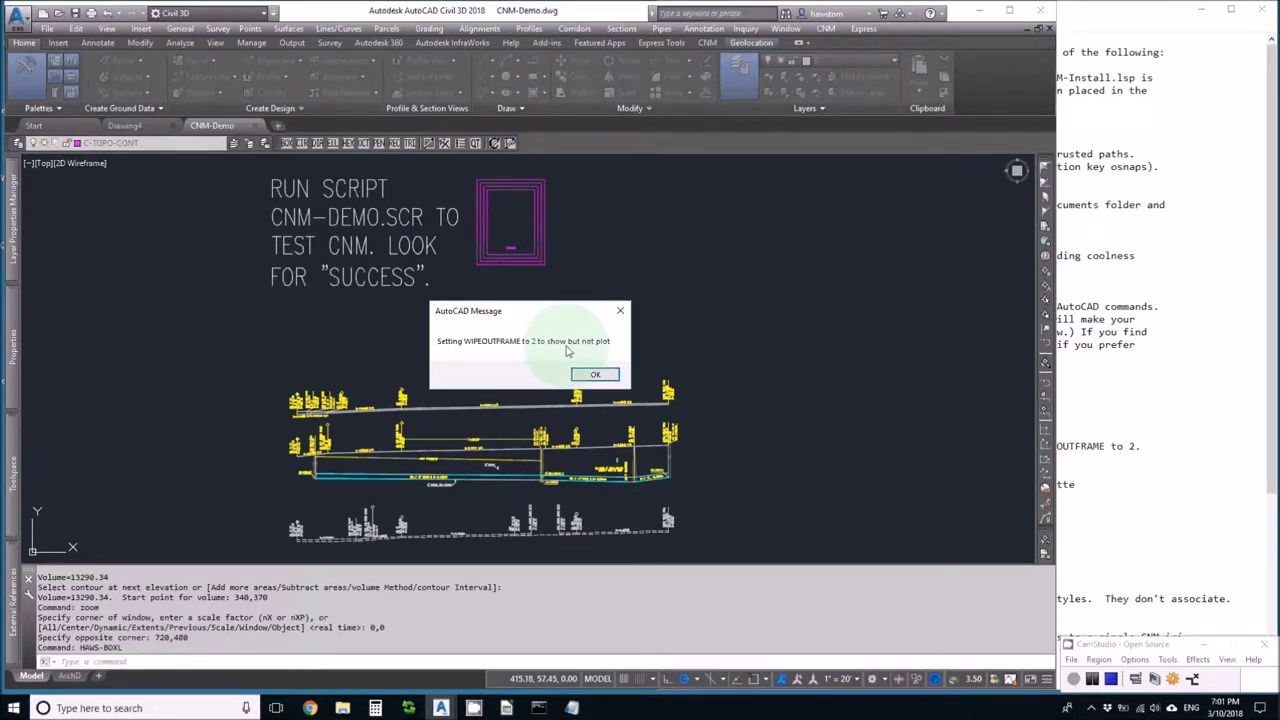
{"action": "left_click", "coordinate": [593, 376]}
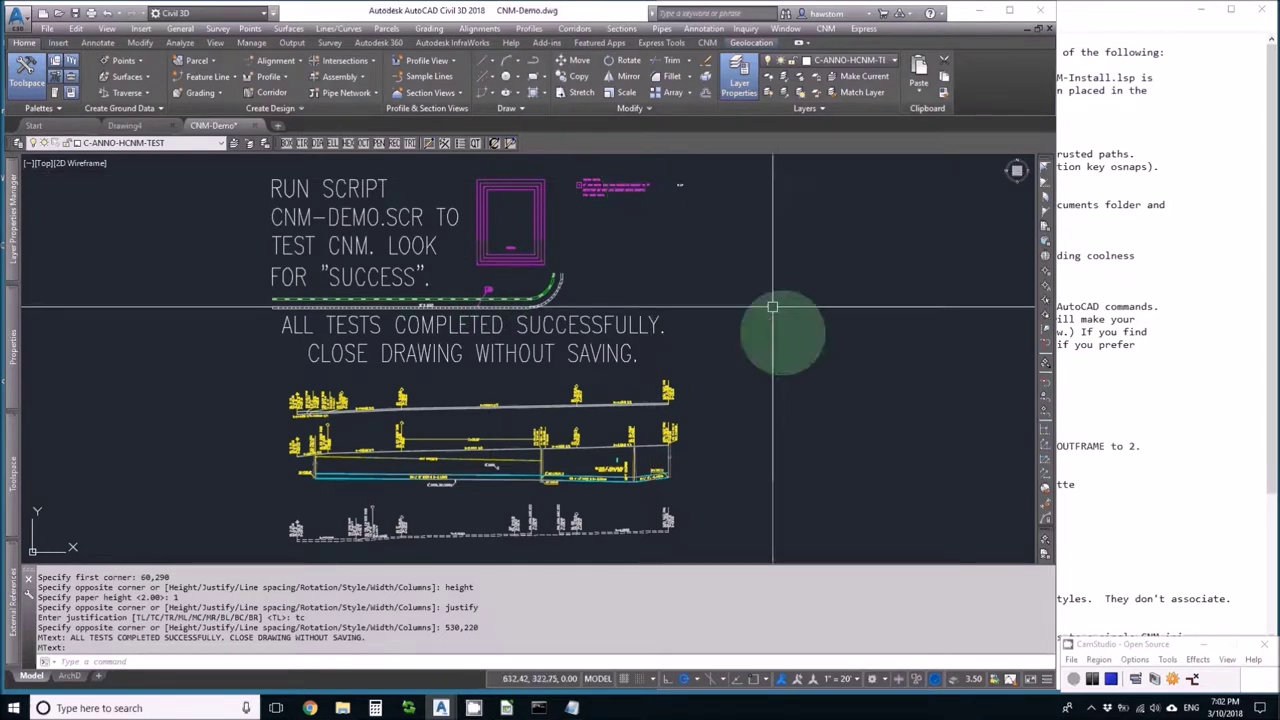
{"action": "left_click", "coordinate": [1092, 680]}
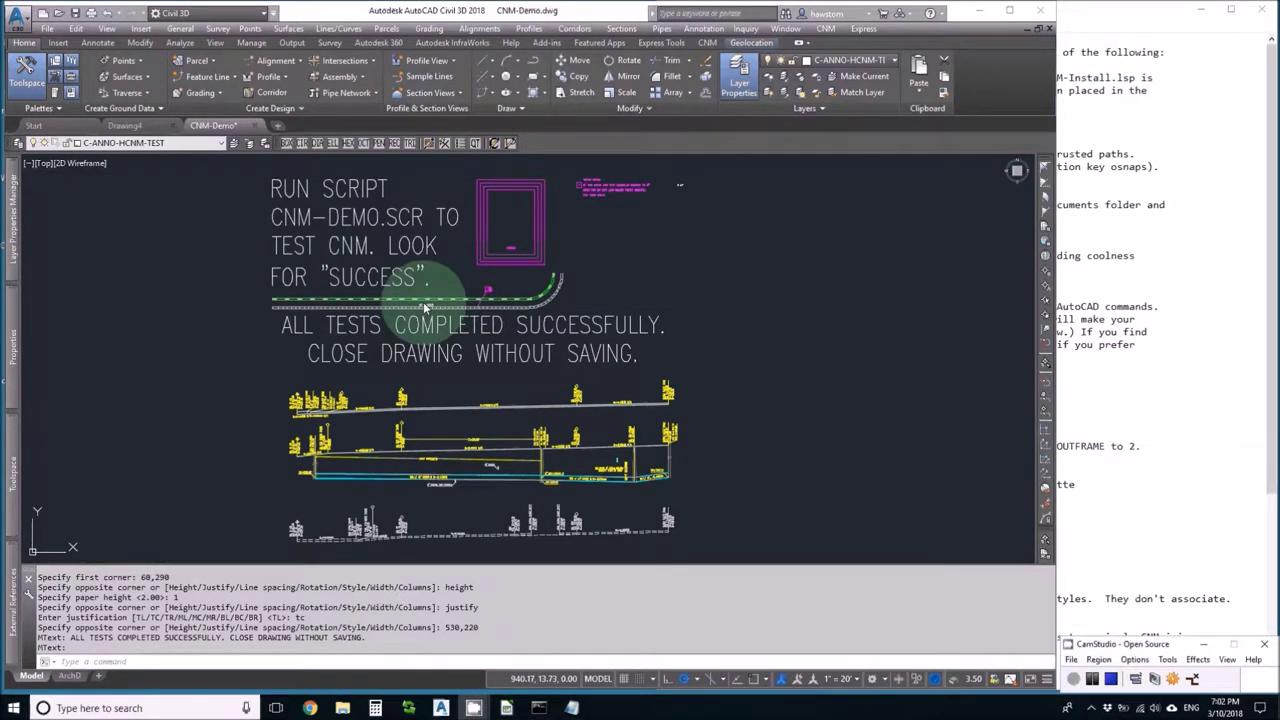
{"action": "left_click", "coordinate": [1073, 681]}
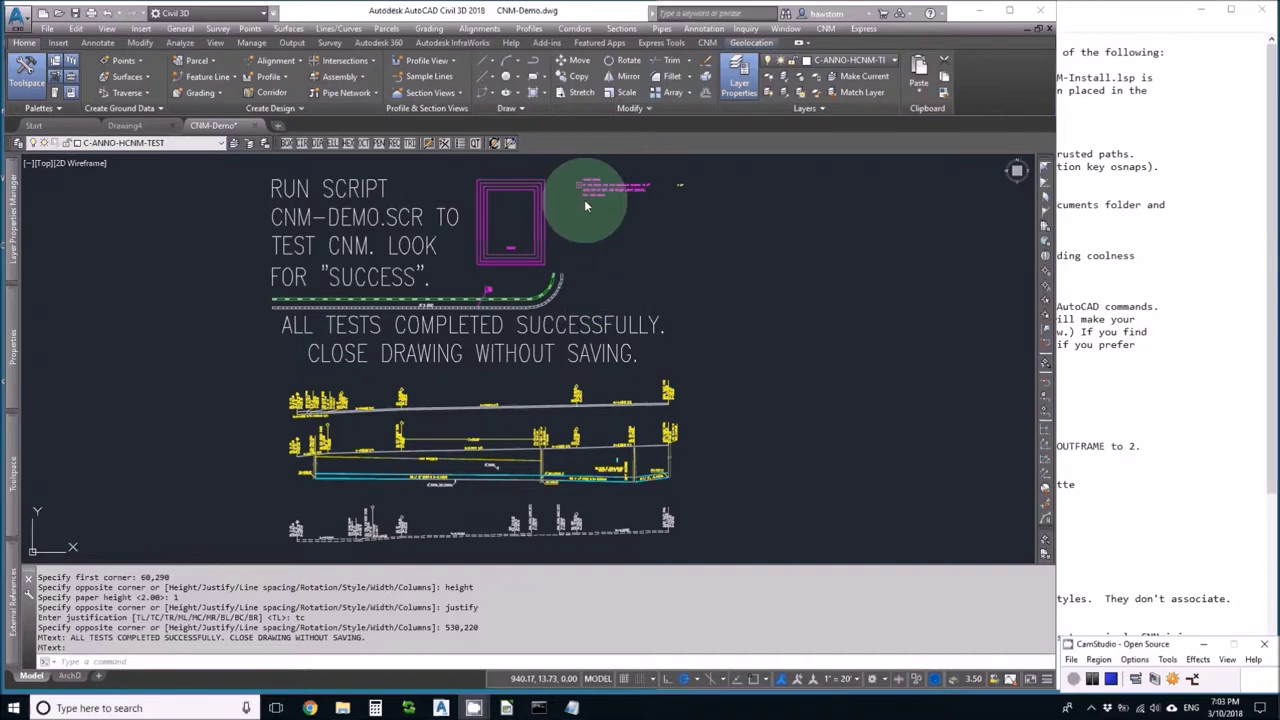
- Launch Edit CNM Command Shortcuts from the CNM ribbon tab
{"action": "left_click", "coordinate": [707, 46]}
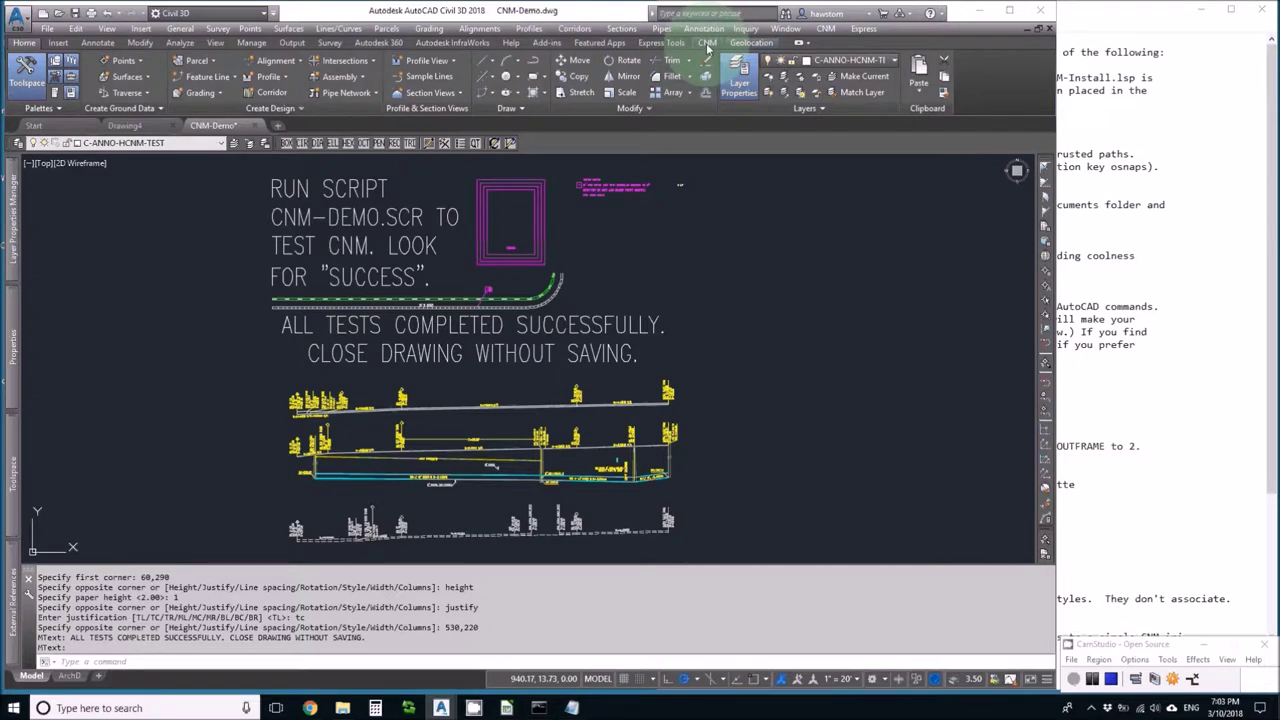
{"action": "left_click", "coordinate": [707, 44]}
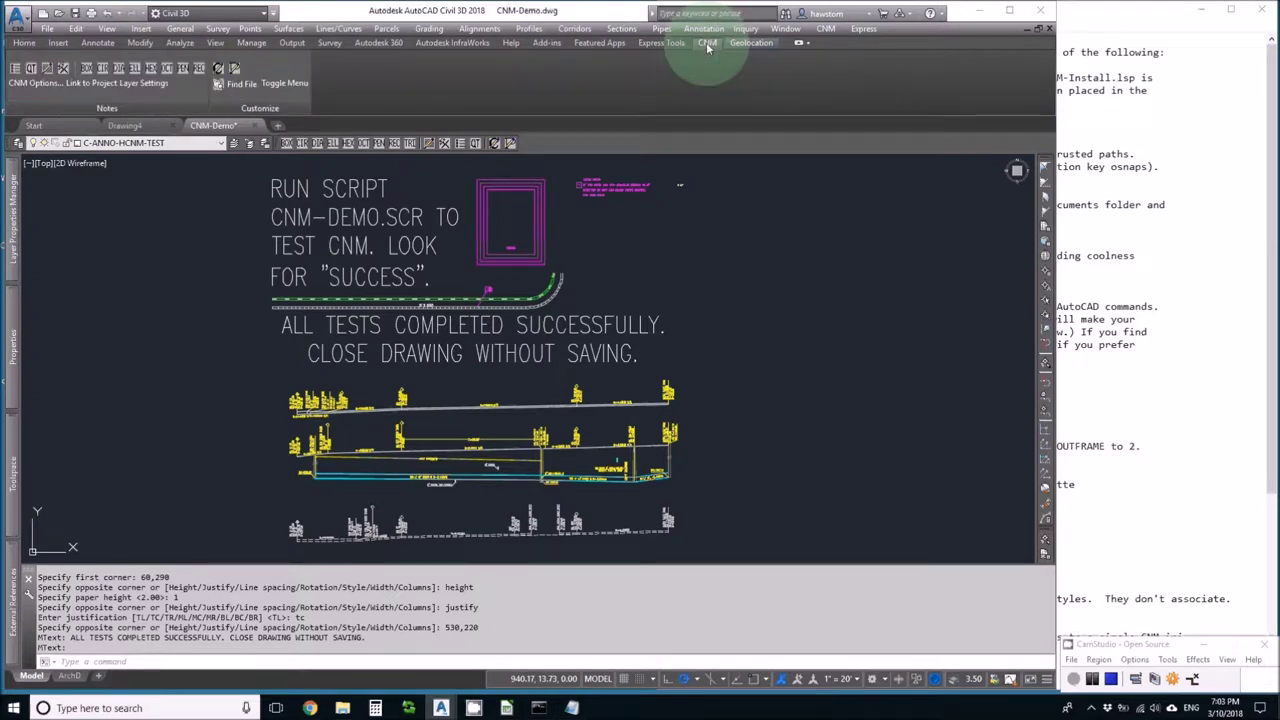
{"action": "left_click", "coordinate": [219, 72]}
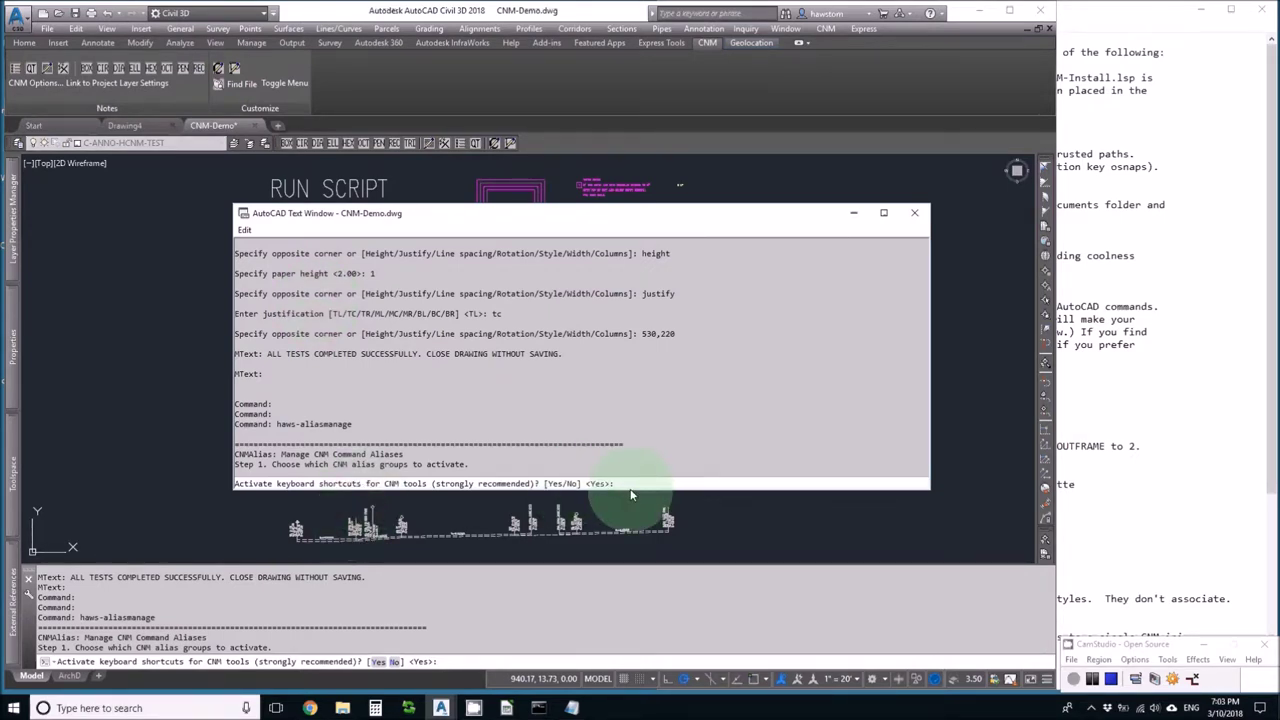
- Activate the CNM keyboard shortcuts without editing individual aliases, close the text window, and open acad.pgp
{"action": "key", "text": "Return"}
{"action": "key", "text": "Return"}
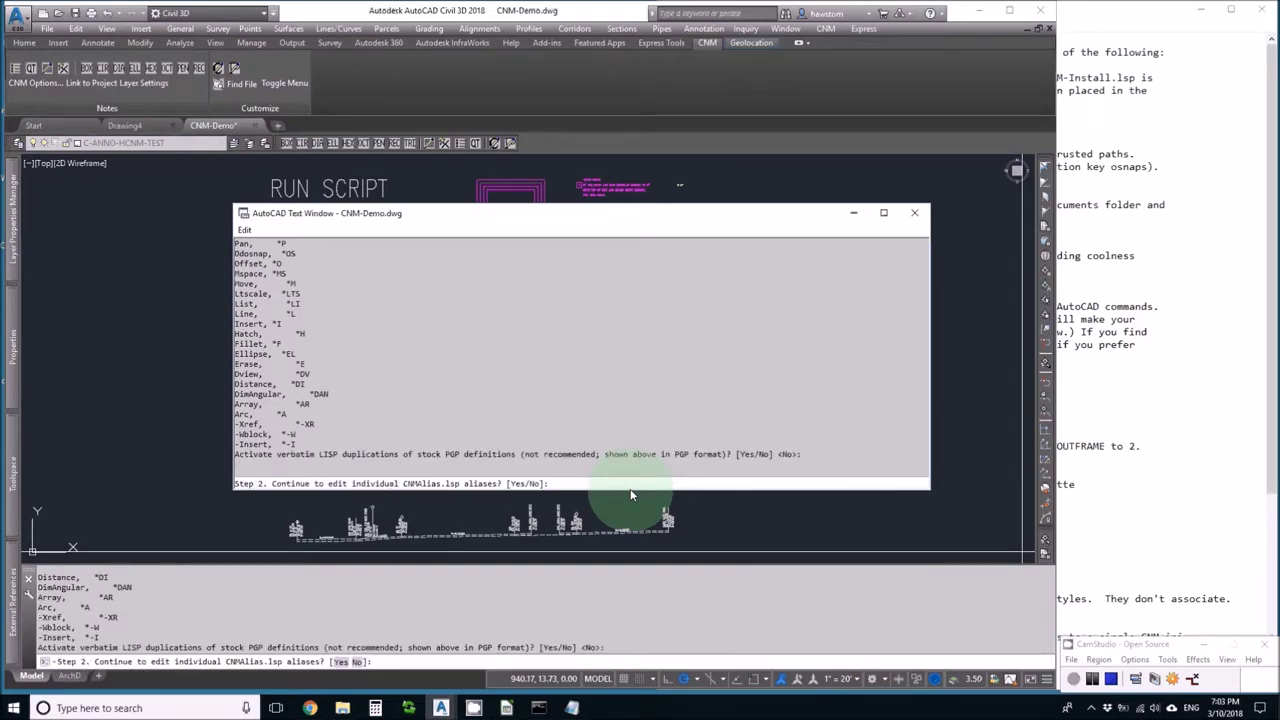
{"action": "type", "text": "n"}
{"action": "key", "text": "Return"}
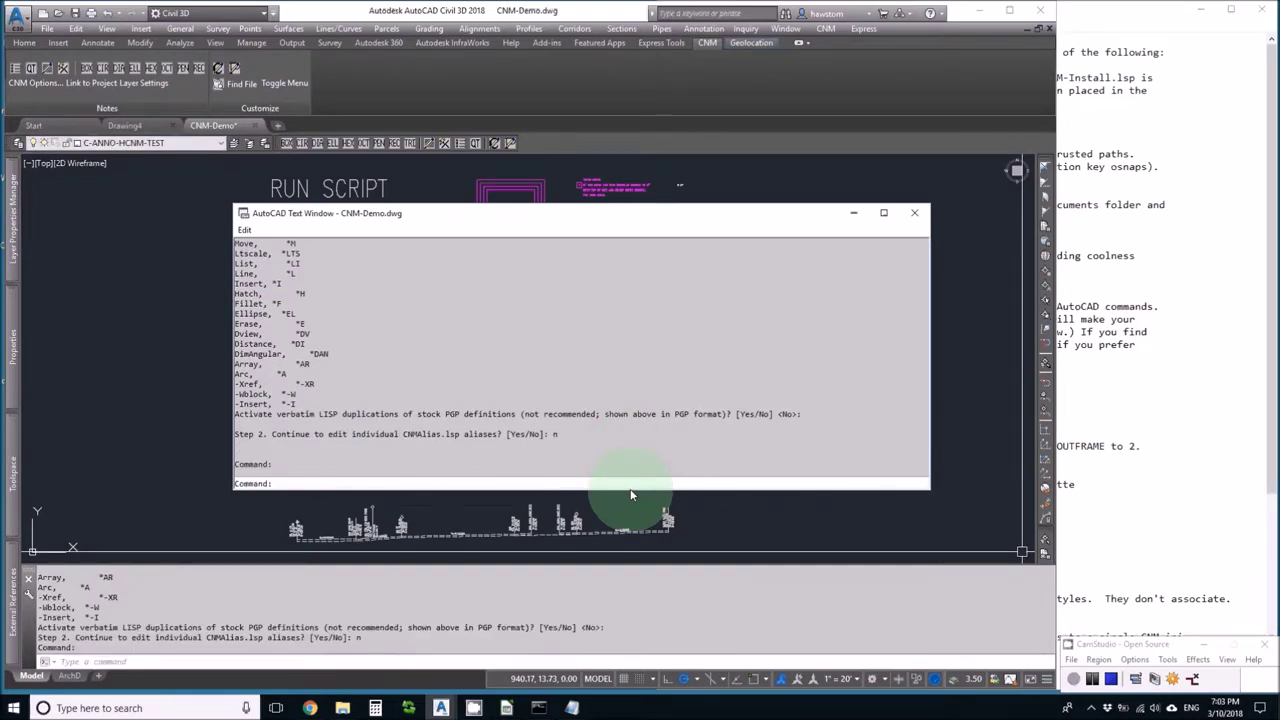
{"action": "left_click", "coordinate": [916, 214]}
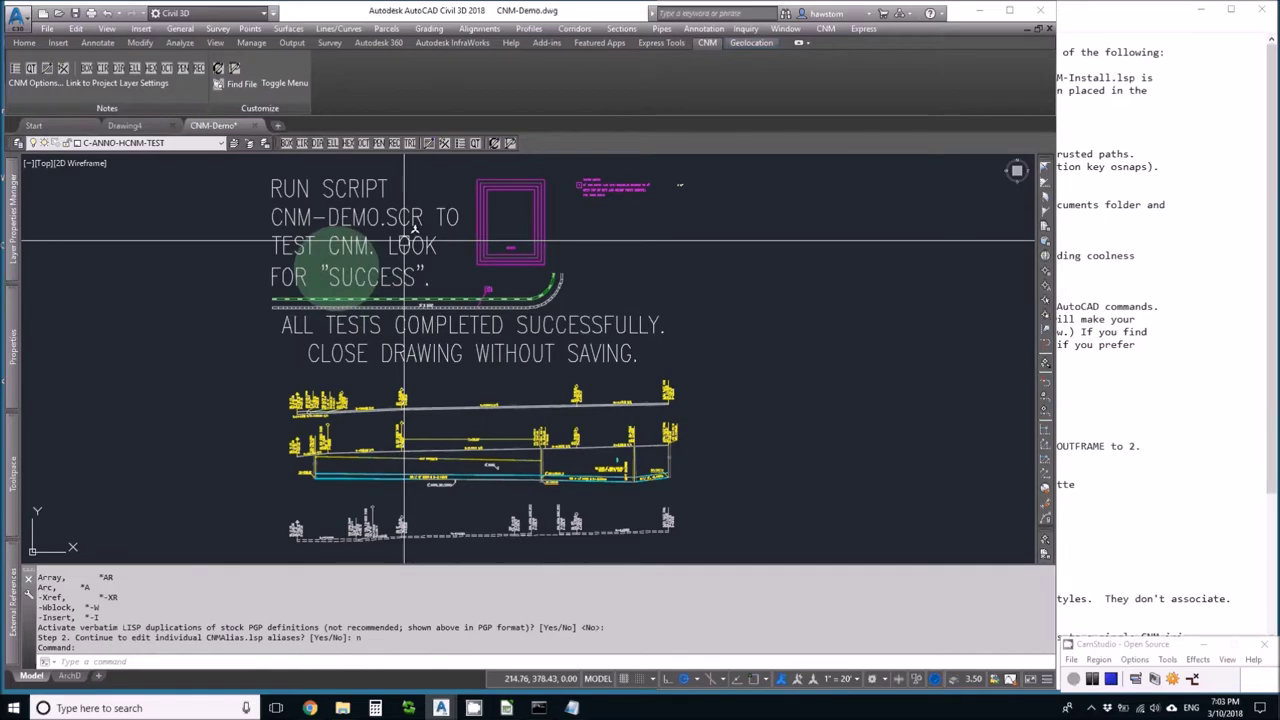
{"action": "left_click", "coordinate": [234, 70]}
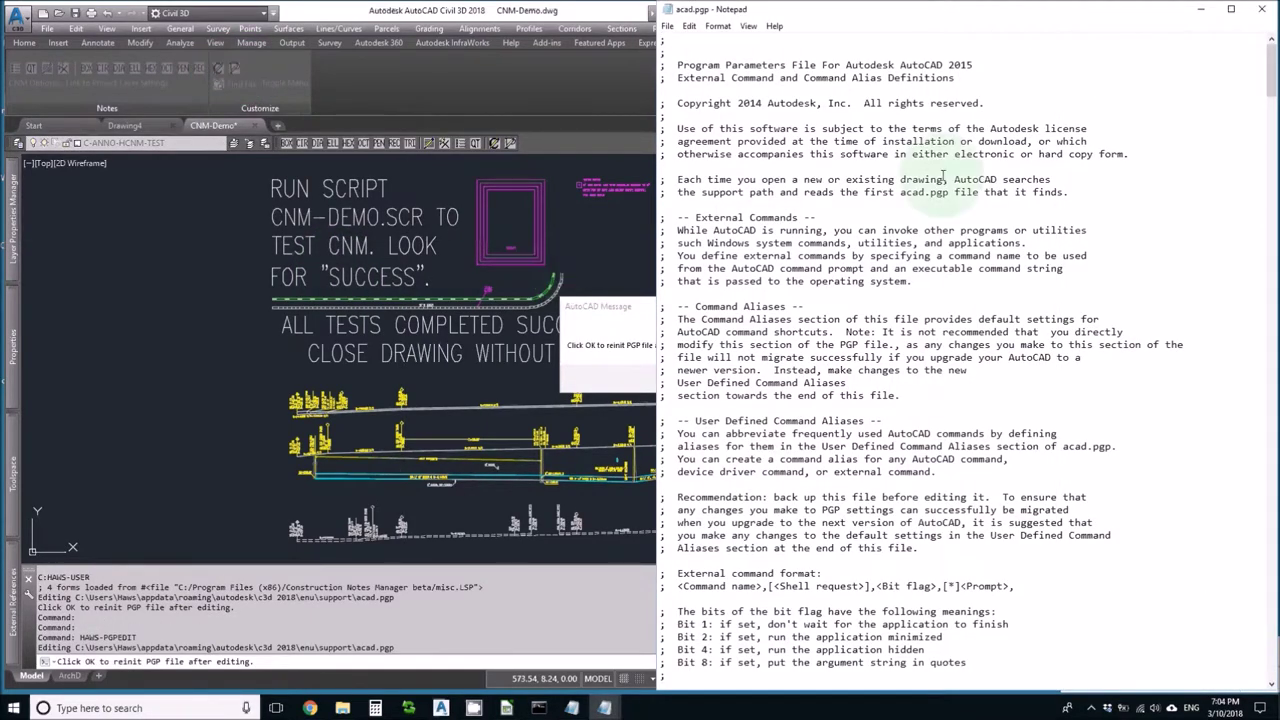
- Close the acad.pgp Notepad file and acknowledge the reinit-PGP message
{"action": "left_click", "coordinate": [1260, 10]}
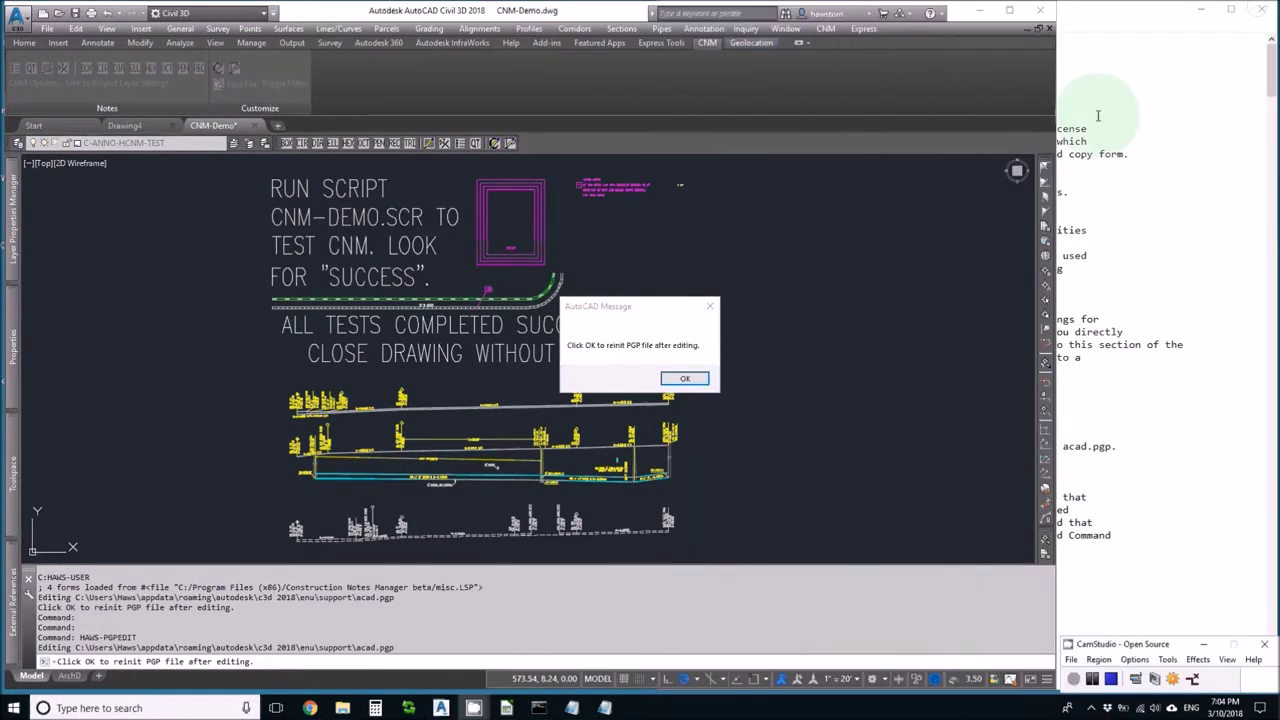
{"action": "left_click", "coordinate": [683, 380]}
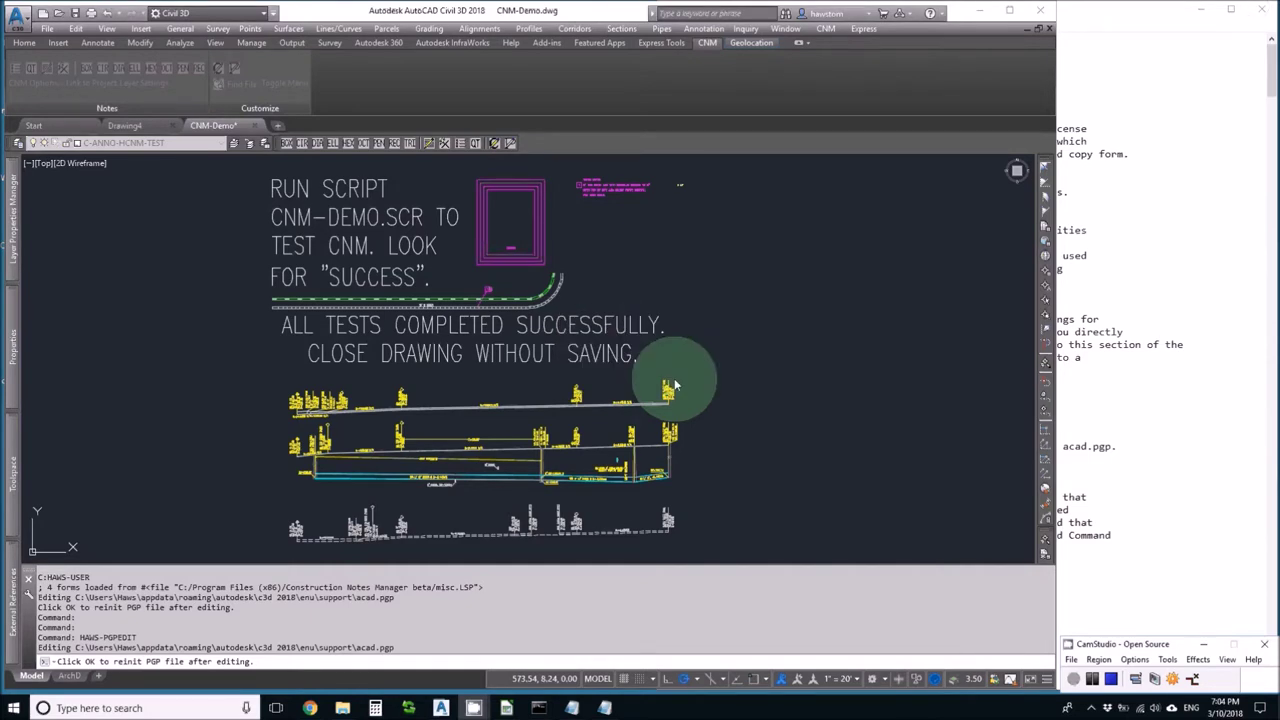
{"action": "left_click", "coordinate": [1092, 680]}
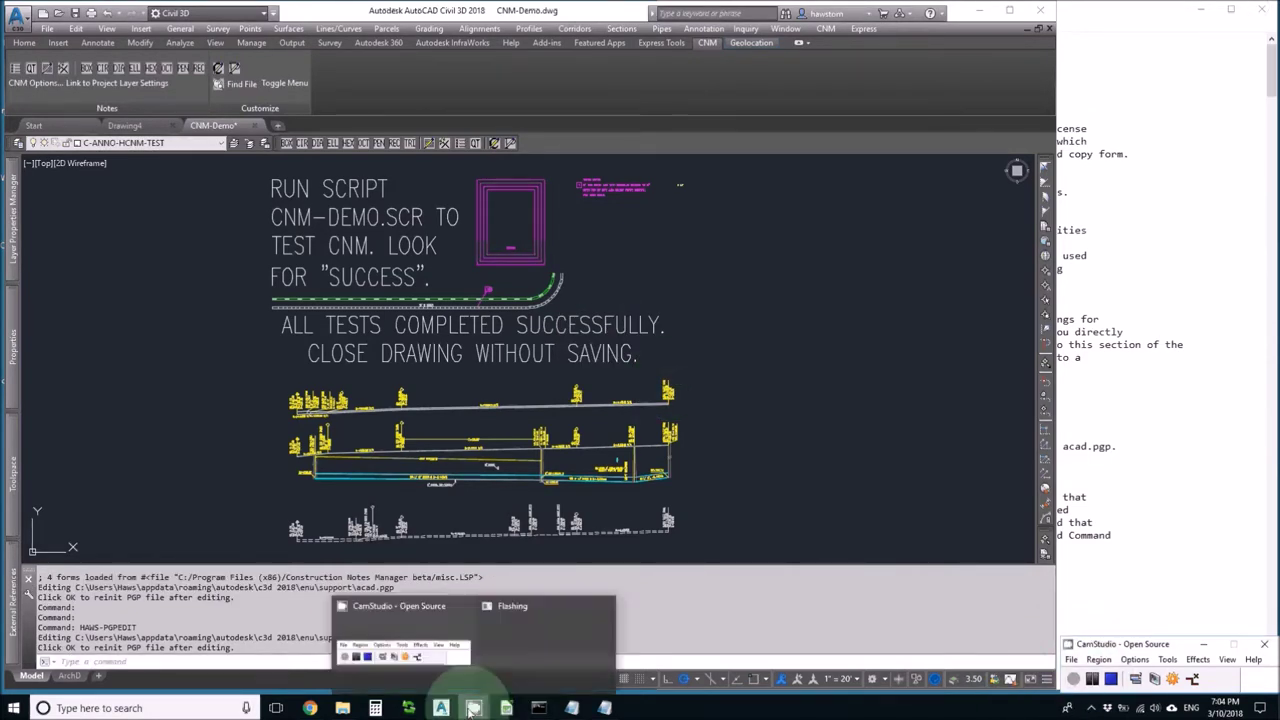
- Confirm CNM > Help > About CNM shows version 5.0.0, then hide the menu bar
{"action": "left_click", "coordinate": [286, 86]}
{"action": "left_click", "coordinate": [286, 86]}
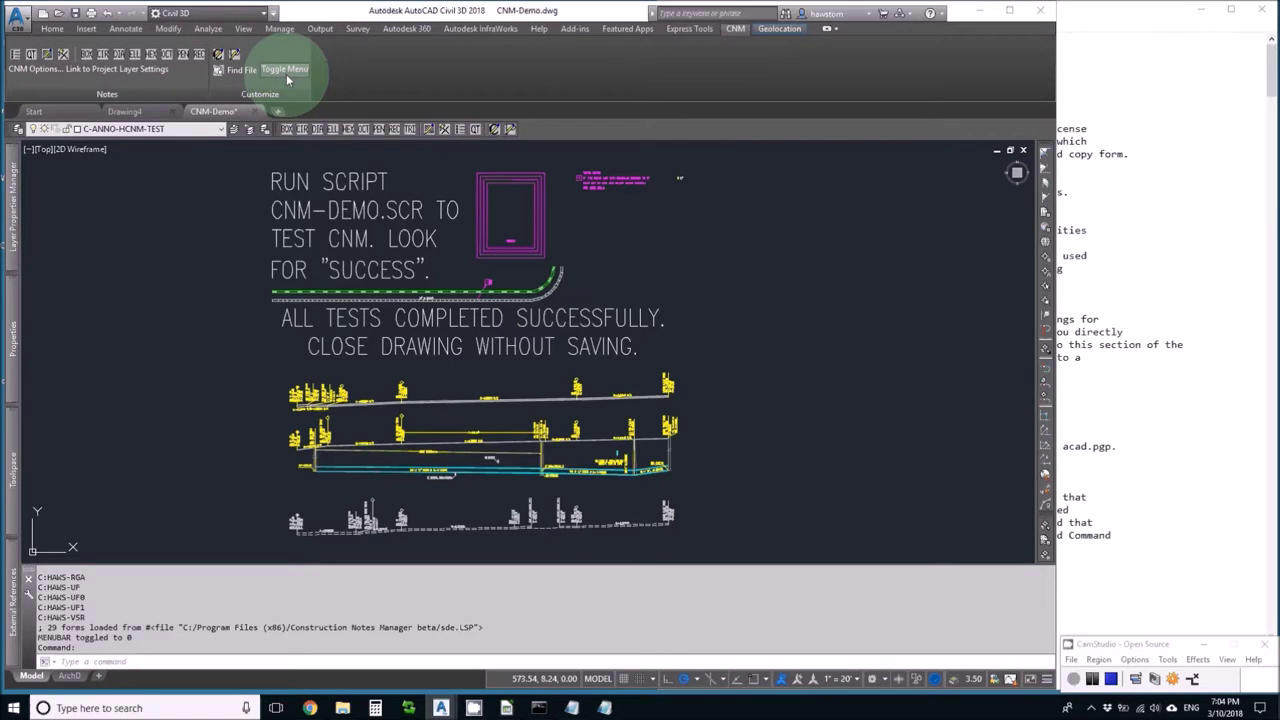
{"action": "left_click", "coordinate": [286, 71]}
{"action": "left_click", "coordinate": [826, 28]}
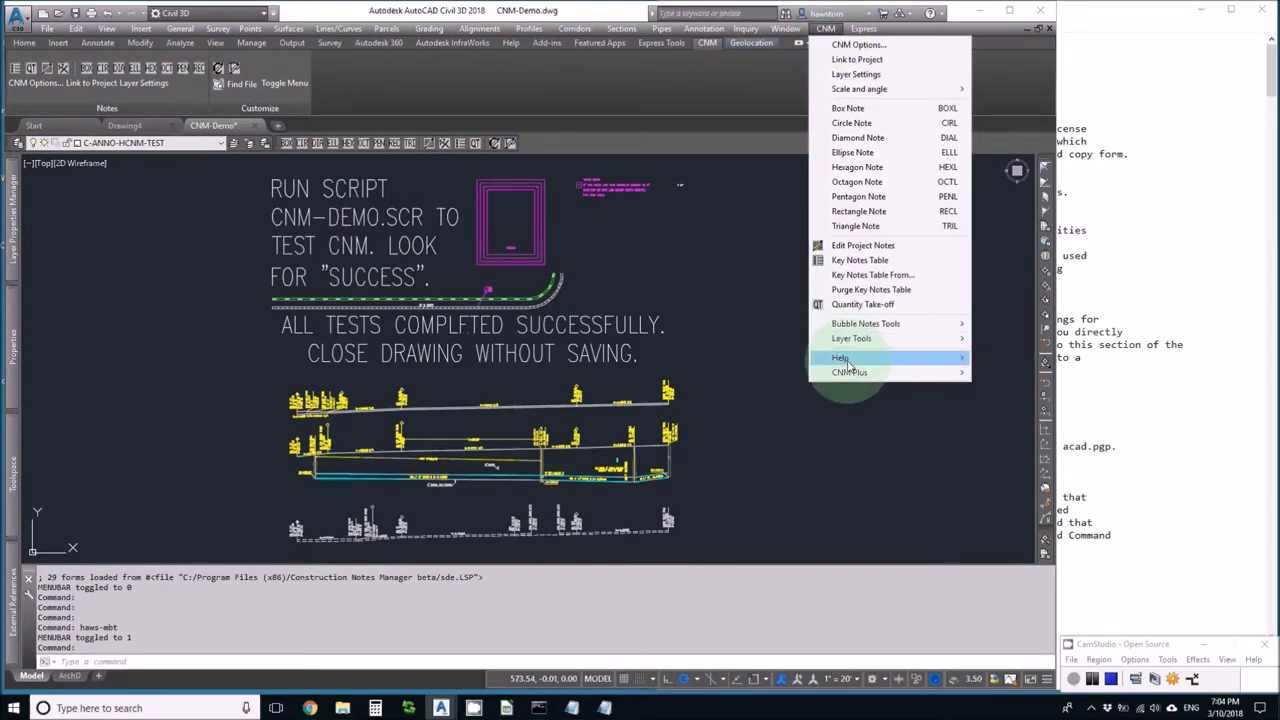
{"action": "mouse_move", "coordinate": [851, 374]}
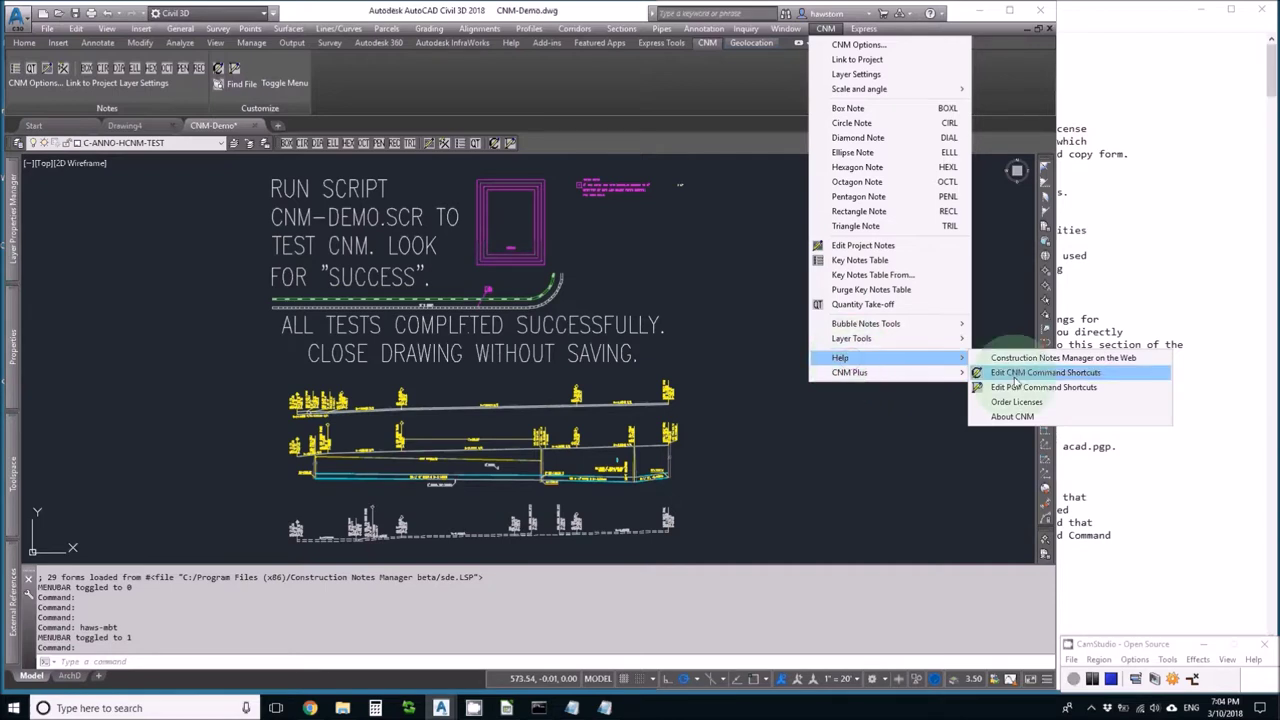
{"action": "left_click", "coordinate": [1013, 416]}
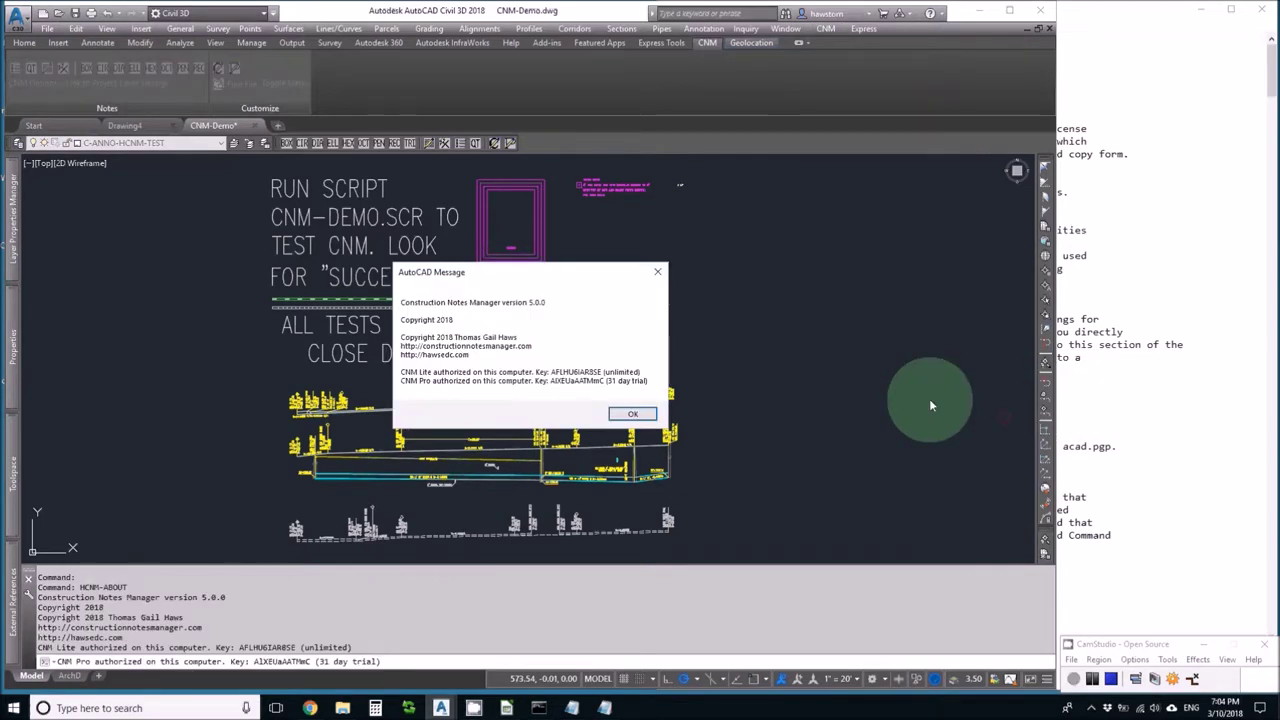
{"action": "left_click", "coordinate": [630, 413]}
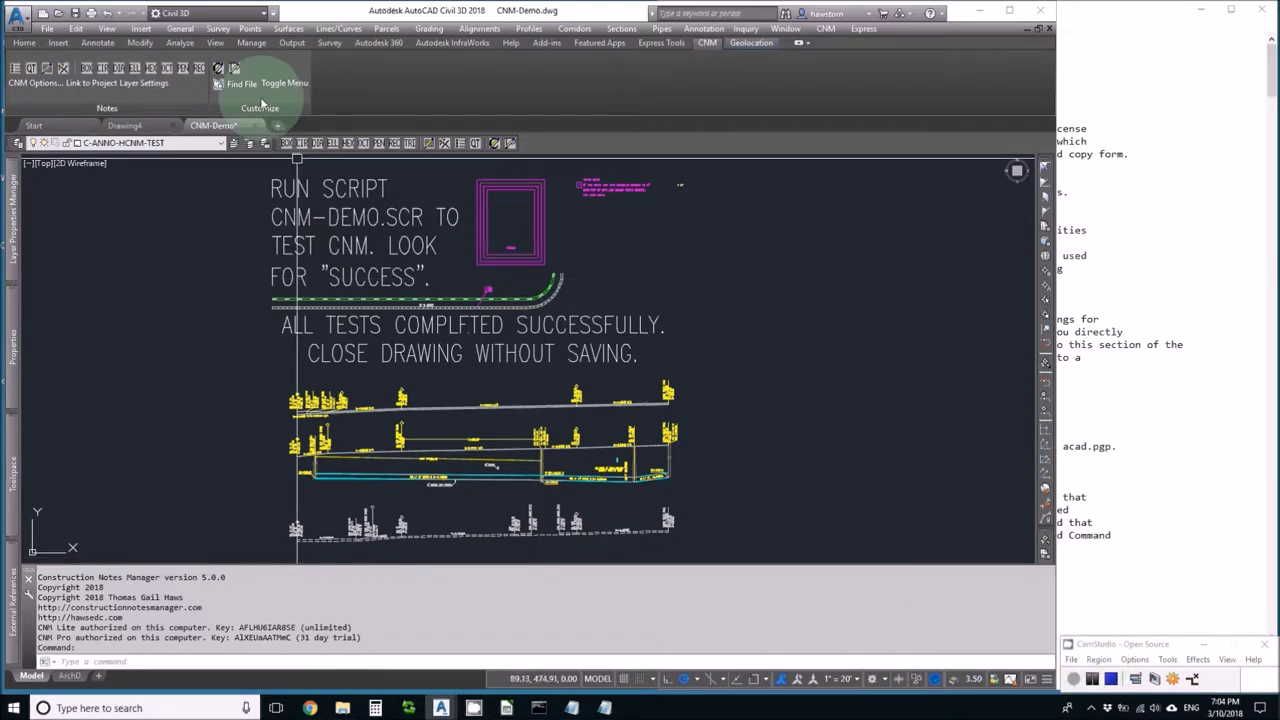
{"action": "left_click", "coordinate": [288, 83]}
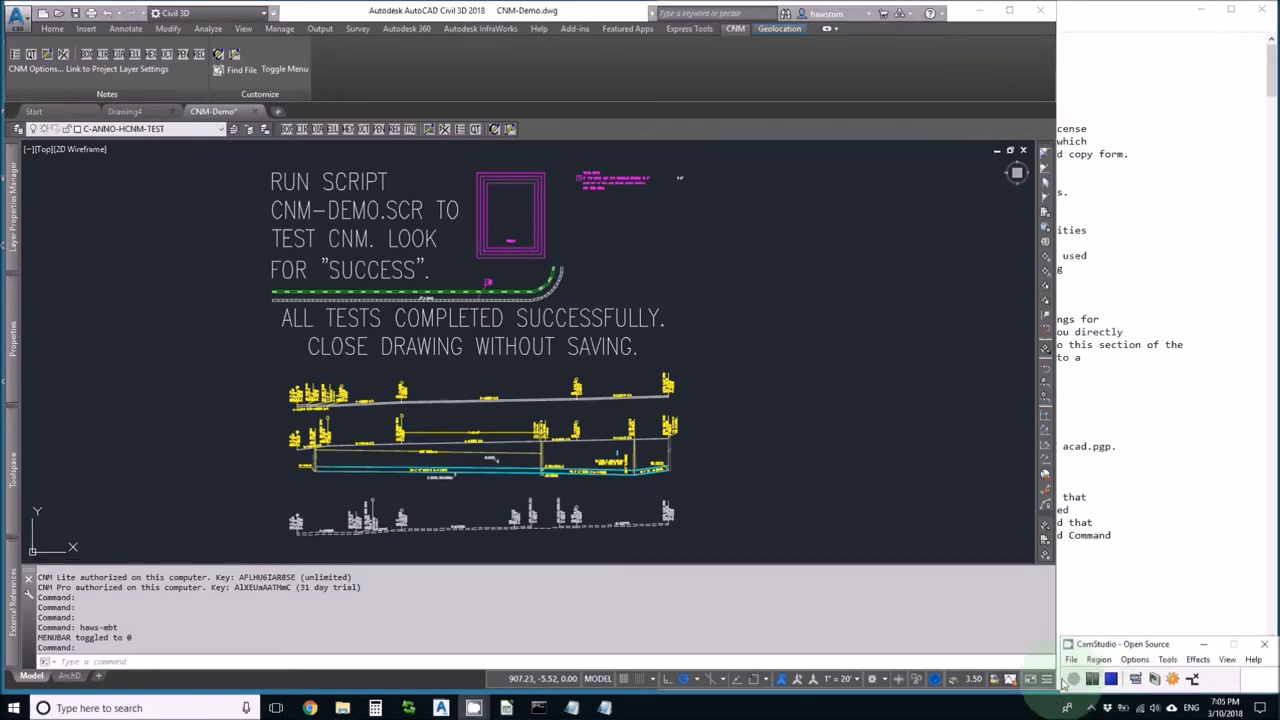
{"action": "left_click", "coordinate": [490, 622]}
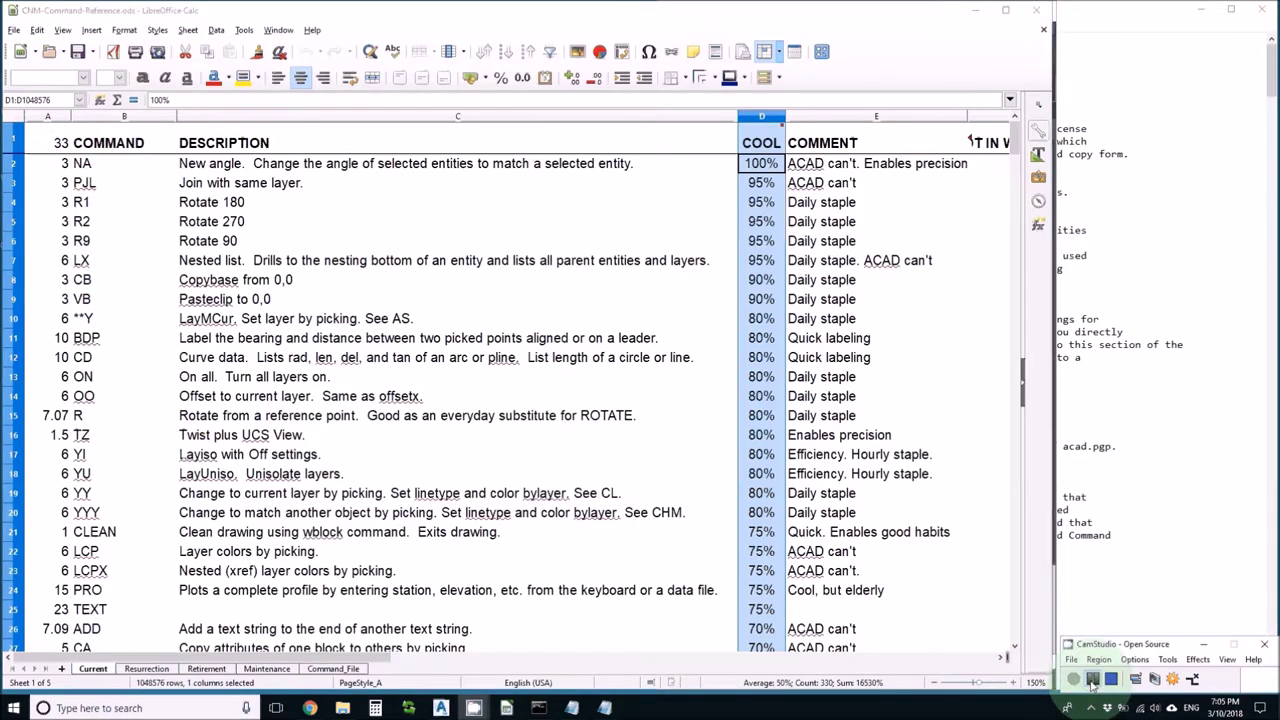
{"action": "key", "text": "alt+Tab"}
{"action": "type", "text": "na"}
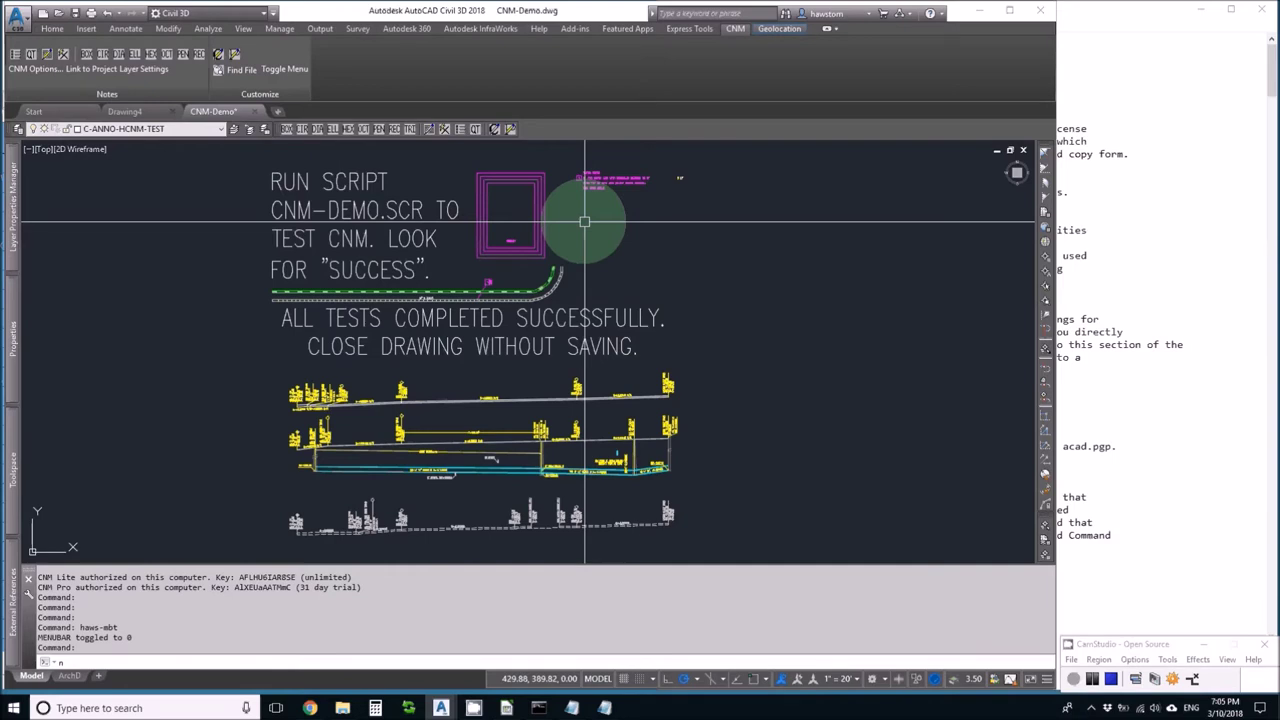
- Re-angle the magenta label inside the box with the NA tool using two picked points
{"action": "key", "text": "Return"}
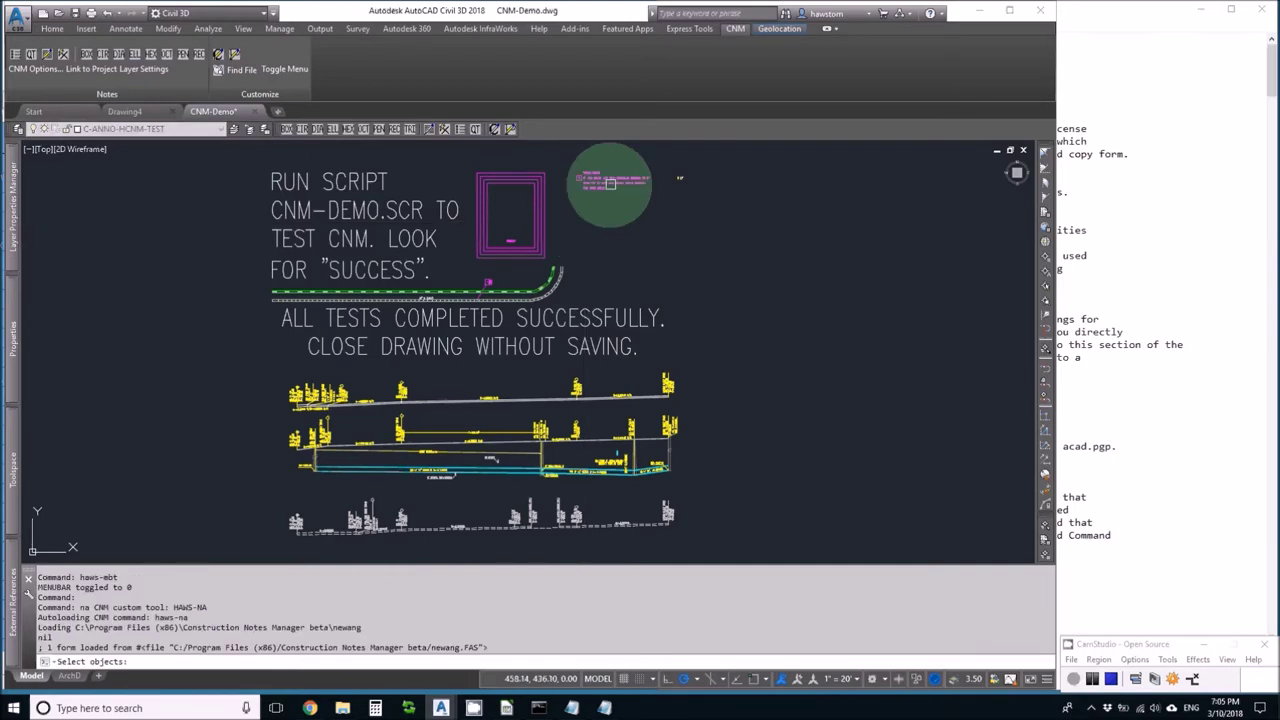
{"action": "left_click", "coordinate": [506, 236]}
{"action": "key", "text": "Return"}
{"action": "left_click", "coordinate": [565, 270]}
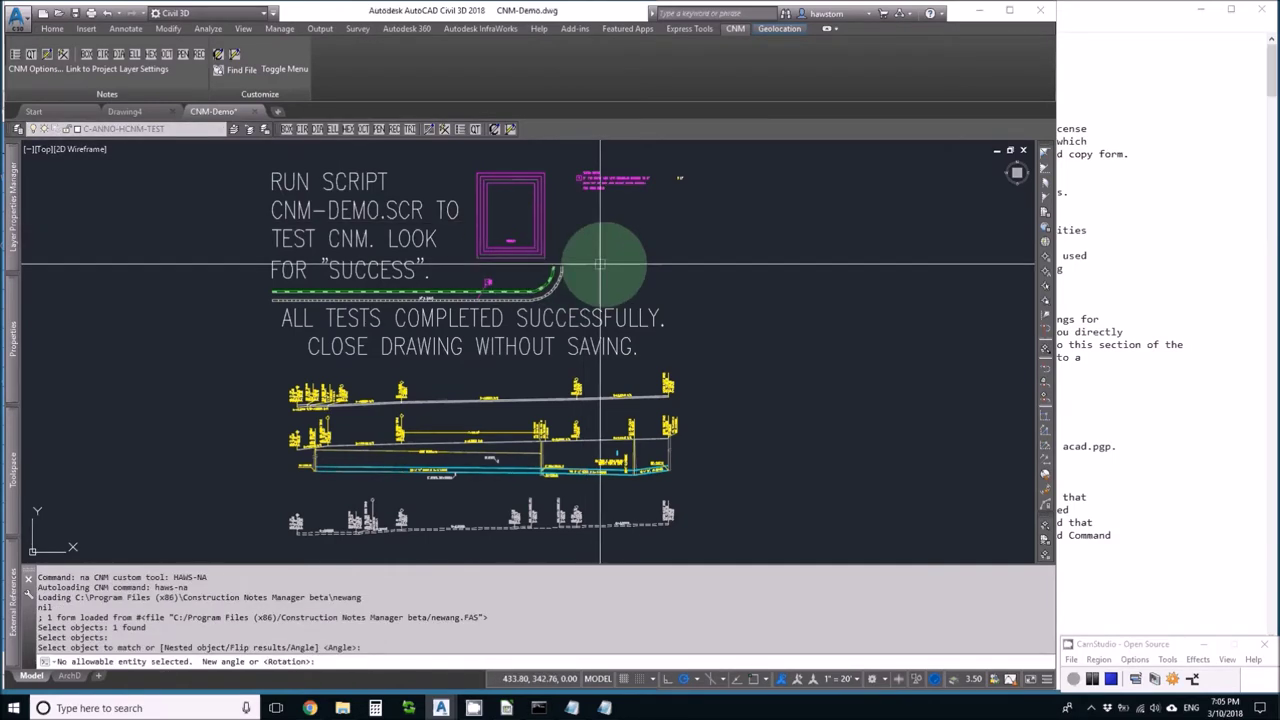
{"action": "left_click", "coordinate": [600, 268]}
{"action": "left_click", "coordinate": [679, 213]}
{"action": "scroll", "coordinate": [510, 255], "scroll_direction": "up", "scroll_amount": 6}
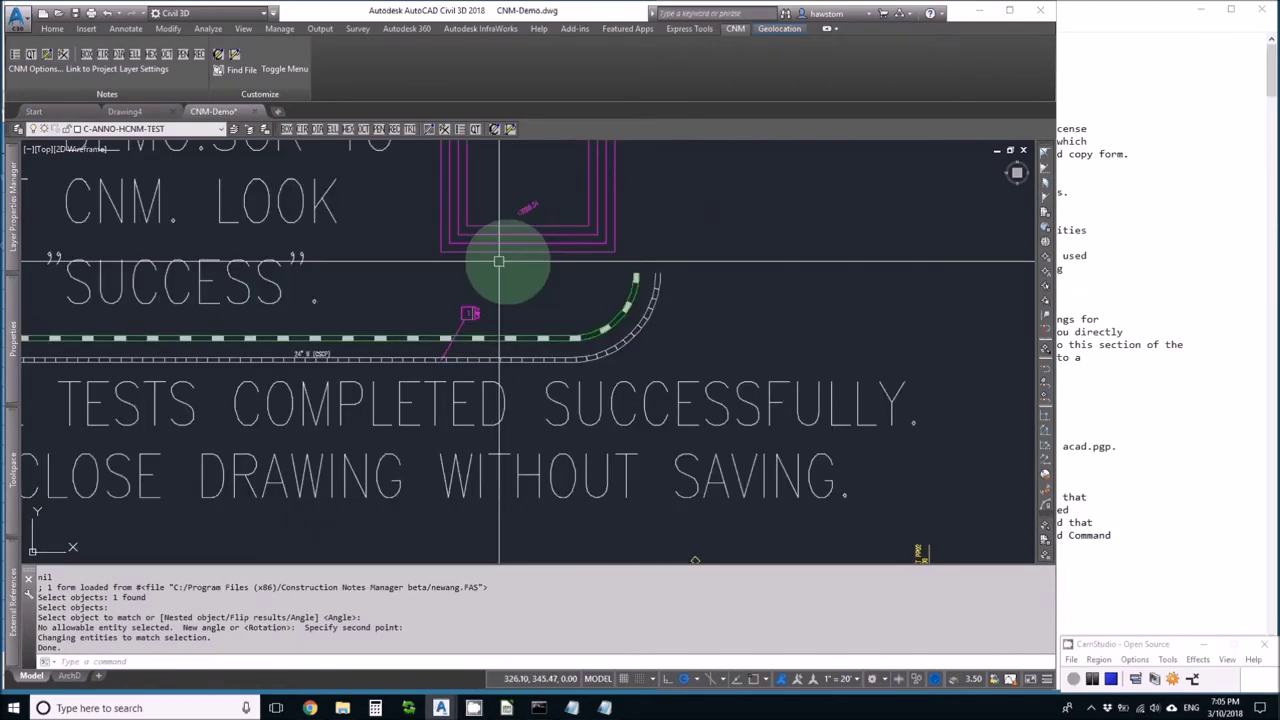
{"action": "key", "text": "Escape"}
{"action": "key", "text": "Escape"}
{"action": "key", "text": "Escape"}
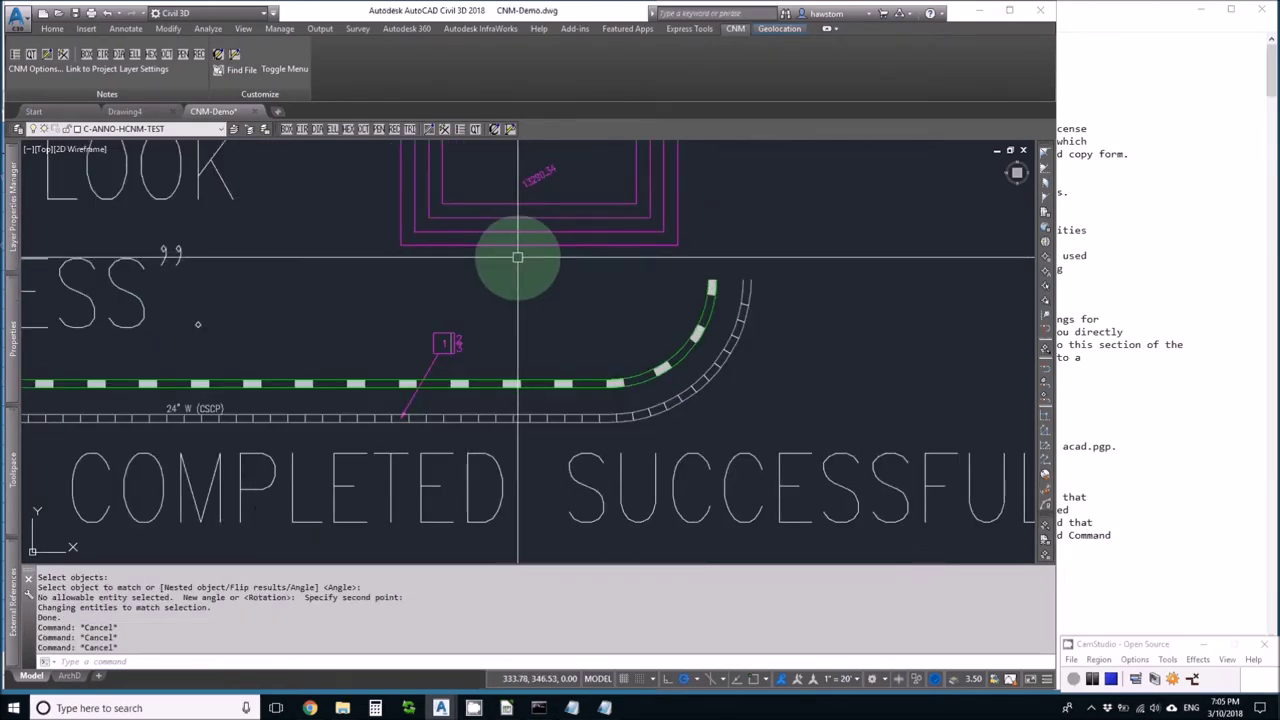
- Window-select the four objects around the box
{"action": "scroll", "coordinate": [510, 290], "scroll_direction": "down", "scroll_amount": 3}
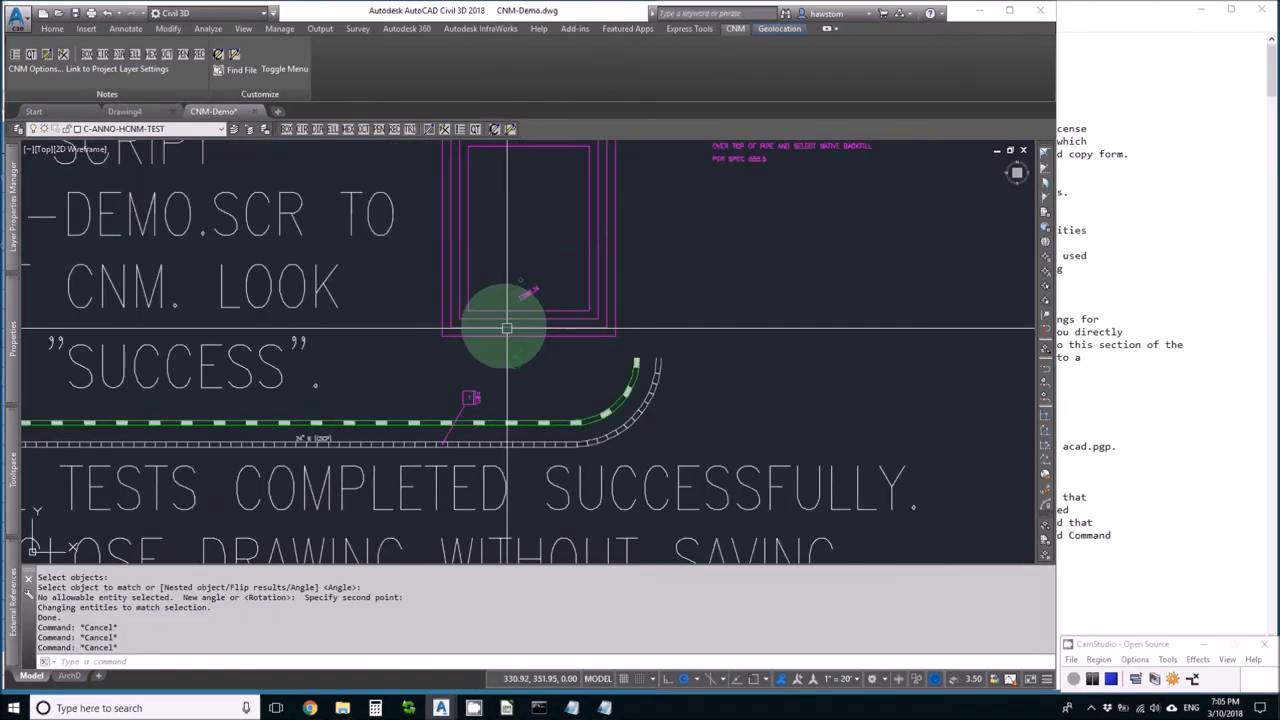
{"action": "key", "text": "Escape"}
{"action": "key", "text": "Escape"}
{"action": "left_click", "coordinate": [489, 245]}
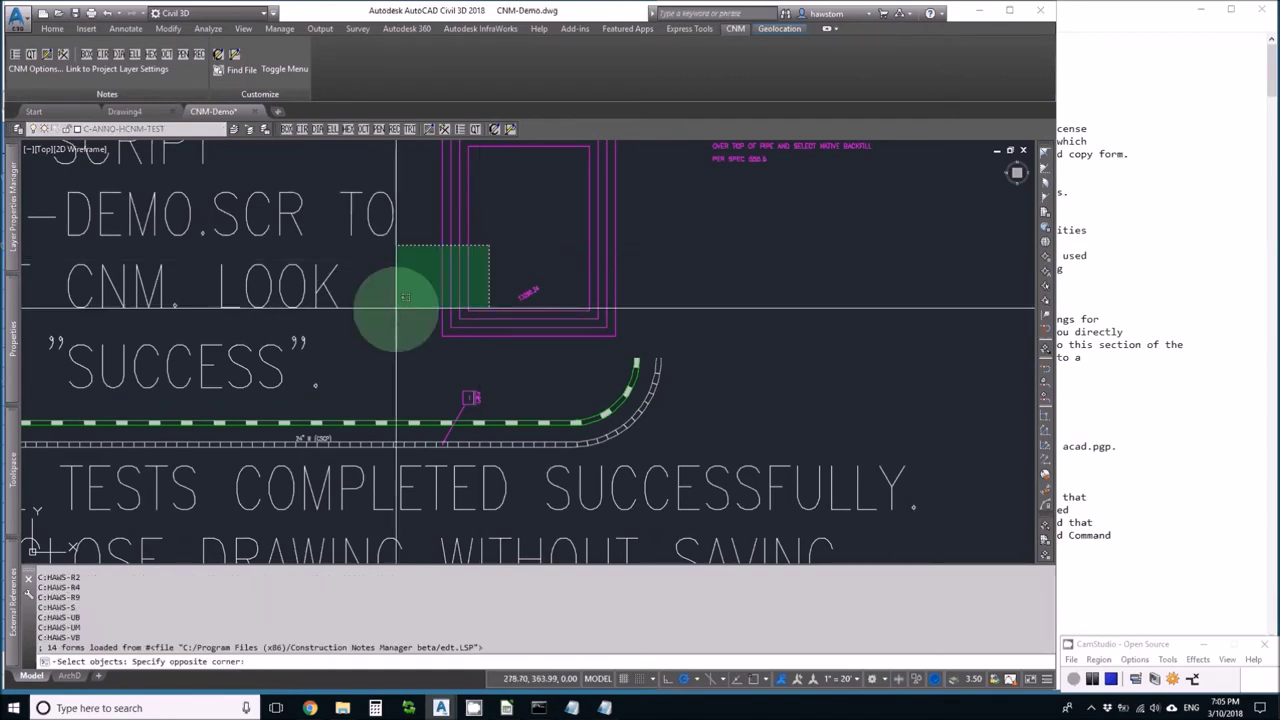
{"action": "left_click", "coordinate": [405, 297]}
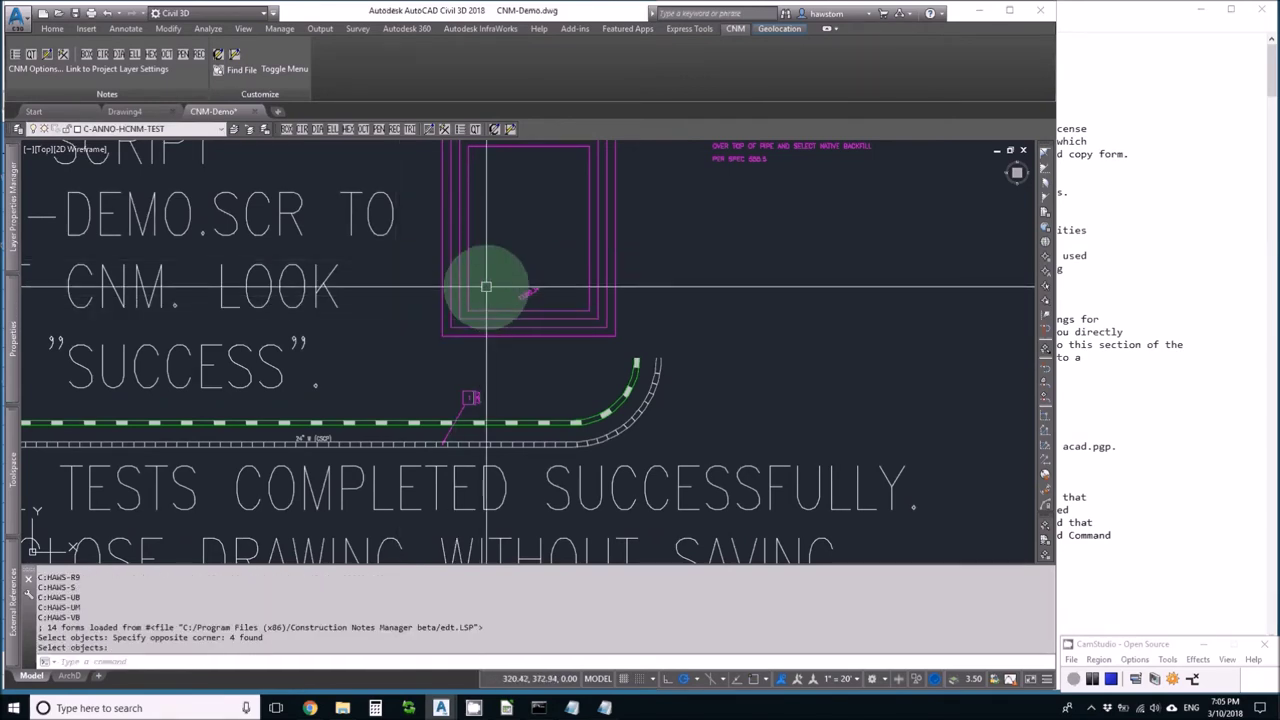
- Run PJL on the magenta rectangle outline, repeat it, then cancel
{"action": "type", "text": "pjl"}
{"action": "key", "text": "Return"}
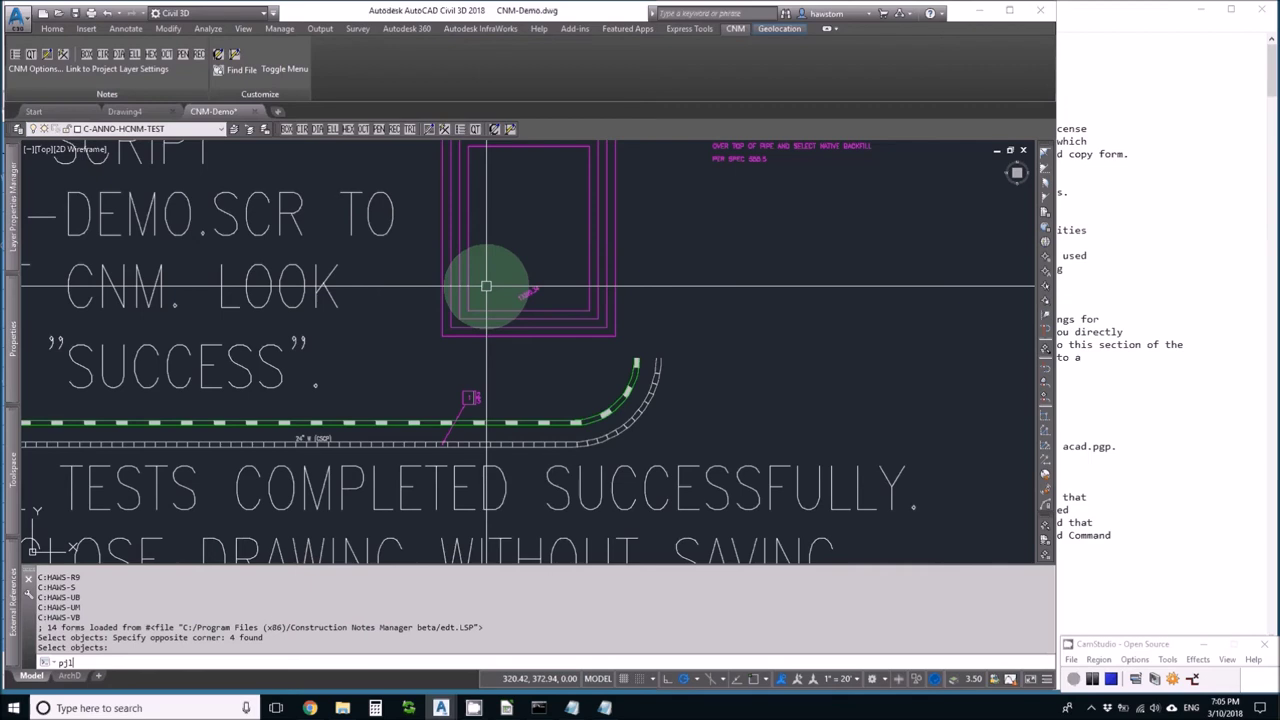
{"action": "left_click", "coordinate": [485, 310]}
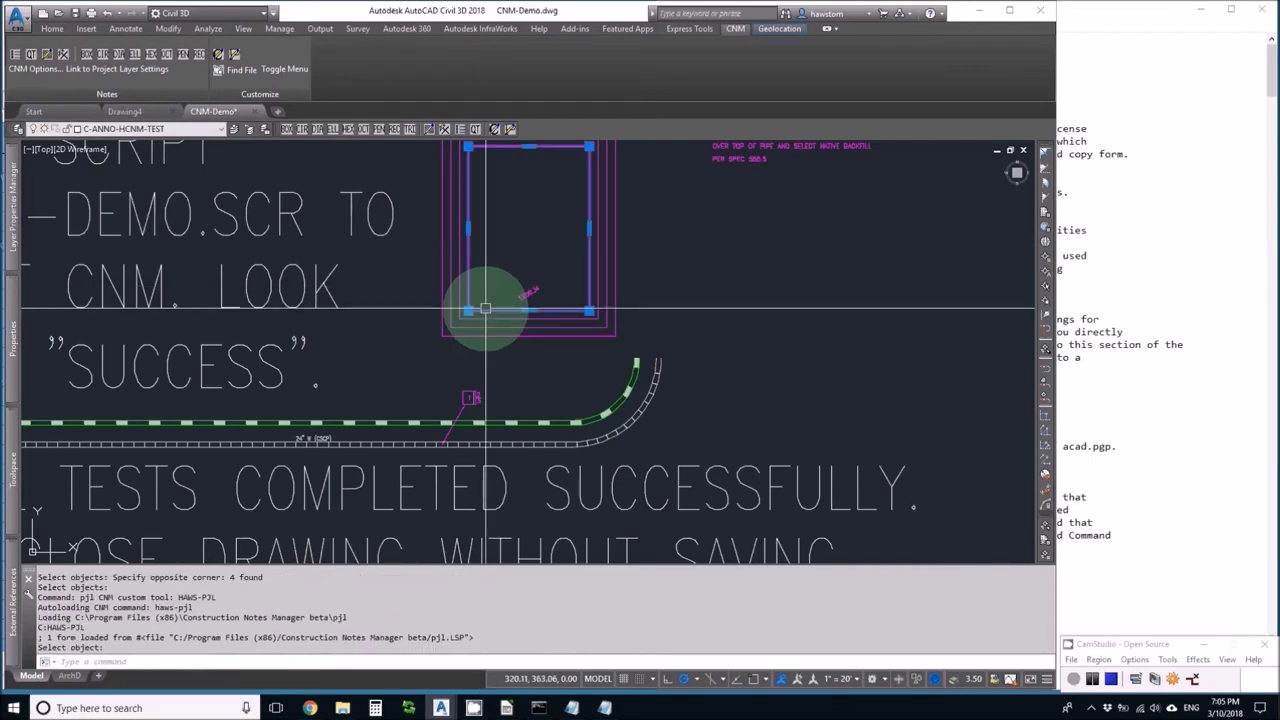
{"action": "key", "text": "Escape"}
{"action": "key", "text": "Escape"}
{"action": "key", "text": "Return"}
{"action": "left_click", "coordinate": [486, 322]}
{"action": "key", "text": "Return"}
{"action": "key", "text": "Escape"}
{"action": "key", "text": "Escape"}
{"action": "key", "text": "Escape"}
{"action": "key", "text": "Escape"}
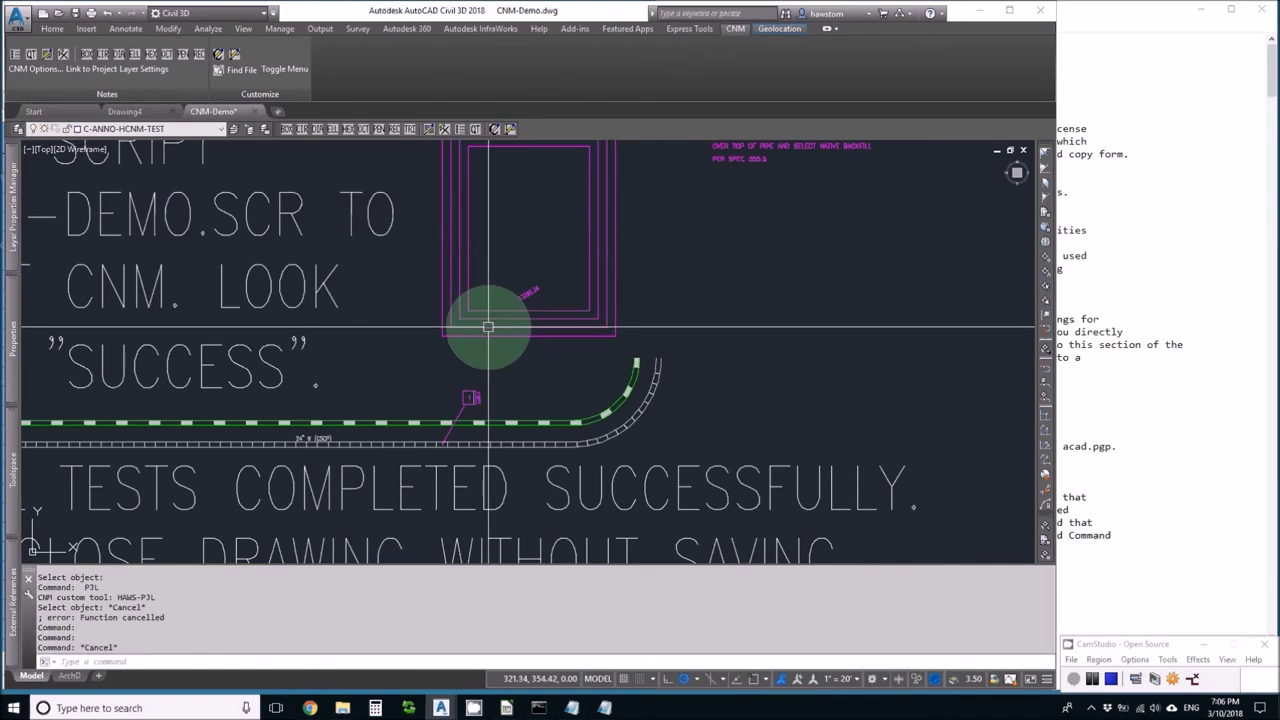